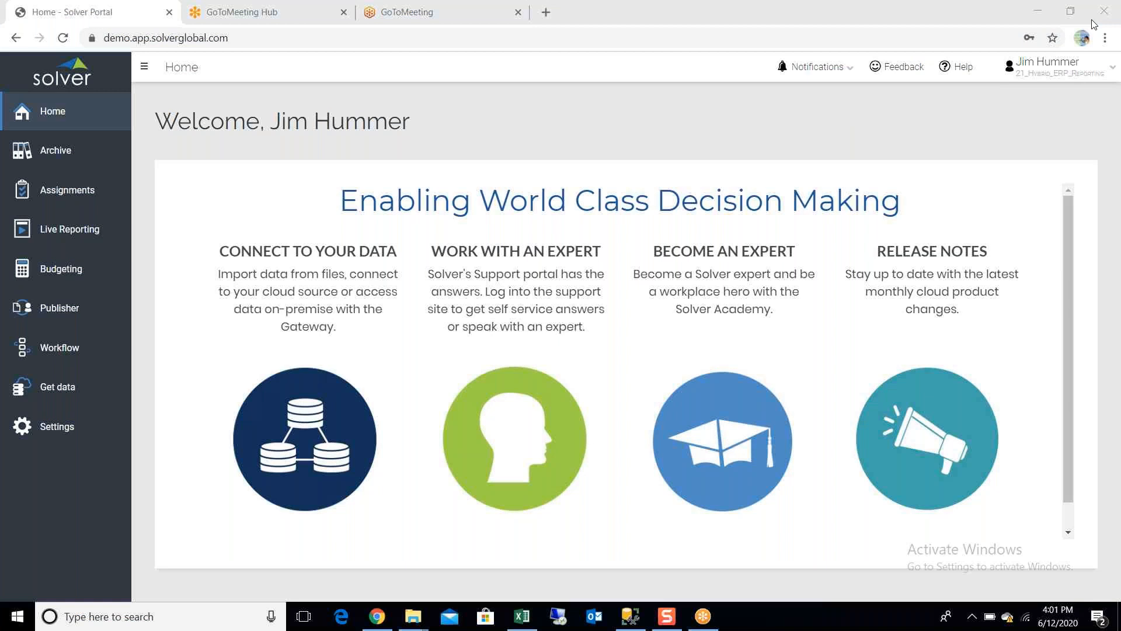
Open the budgeting setup and select SAP Business One as the integration to check its companies
left_click(833, 133)
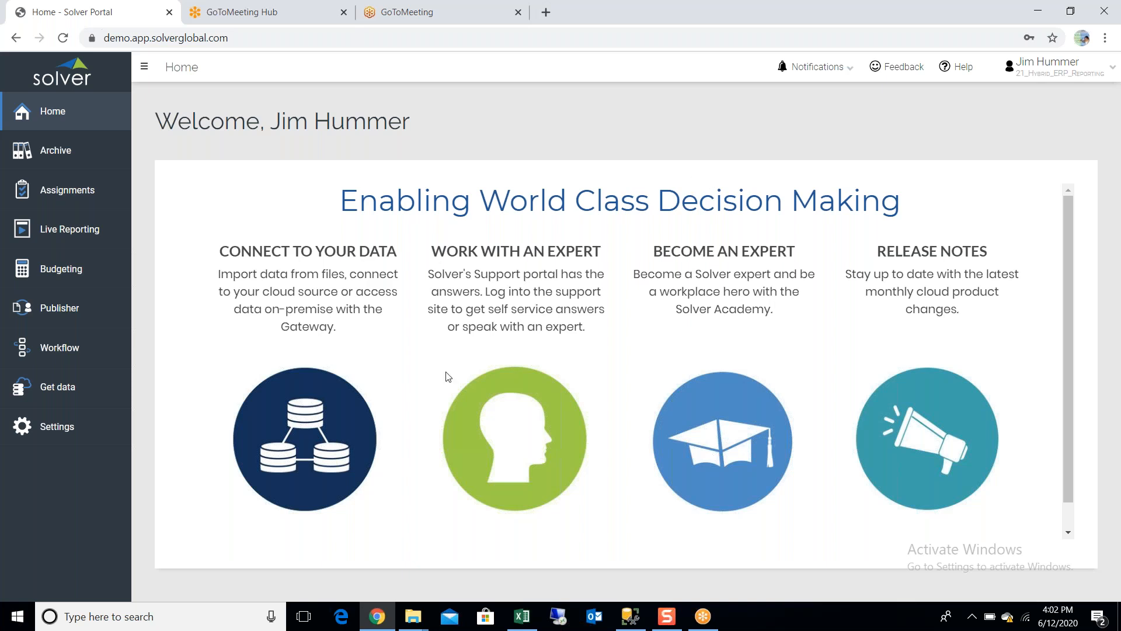
left_click(71, 434)
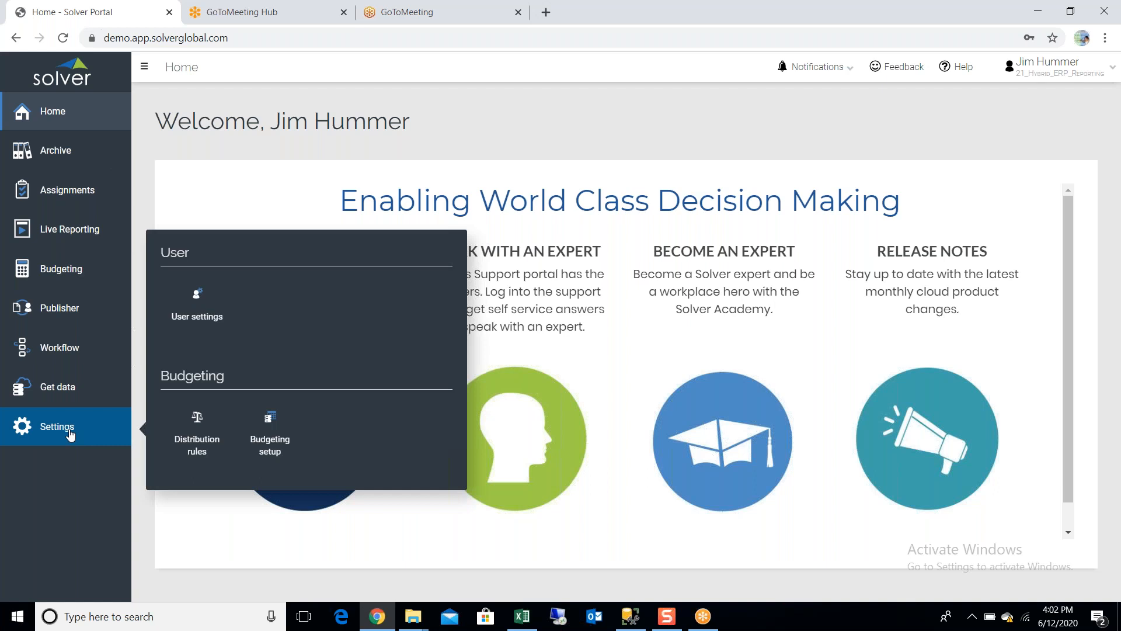
left_click(270, 432)
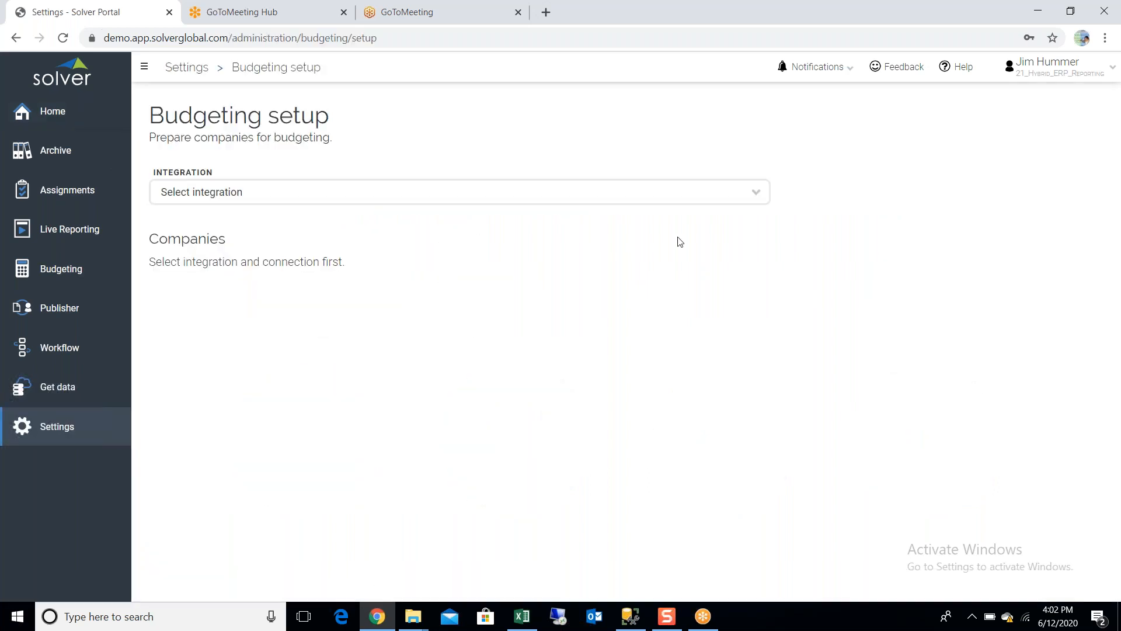
left_click(762, 198)
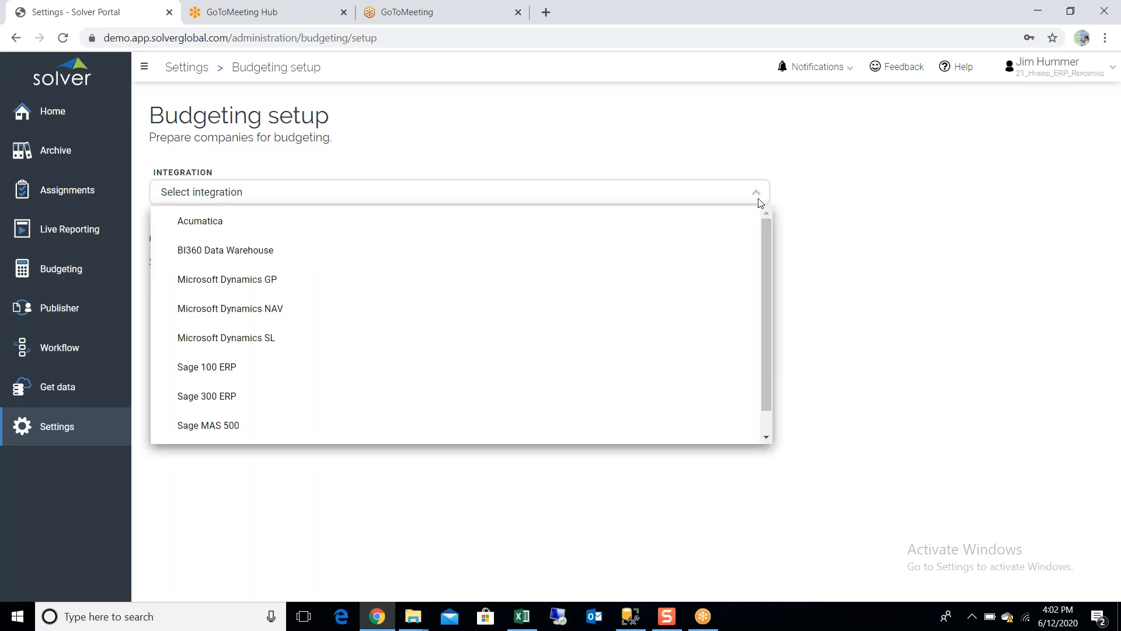
left_click_drag(765, 293, 763, 366)
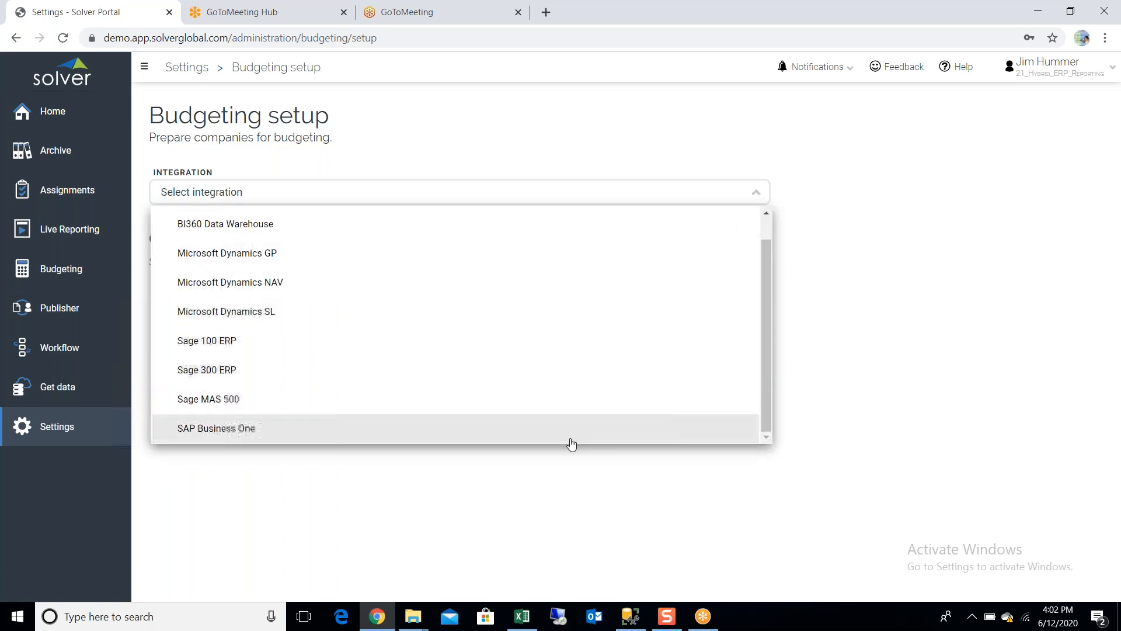
left_click(543, 444)
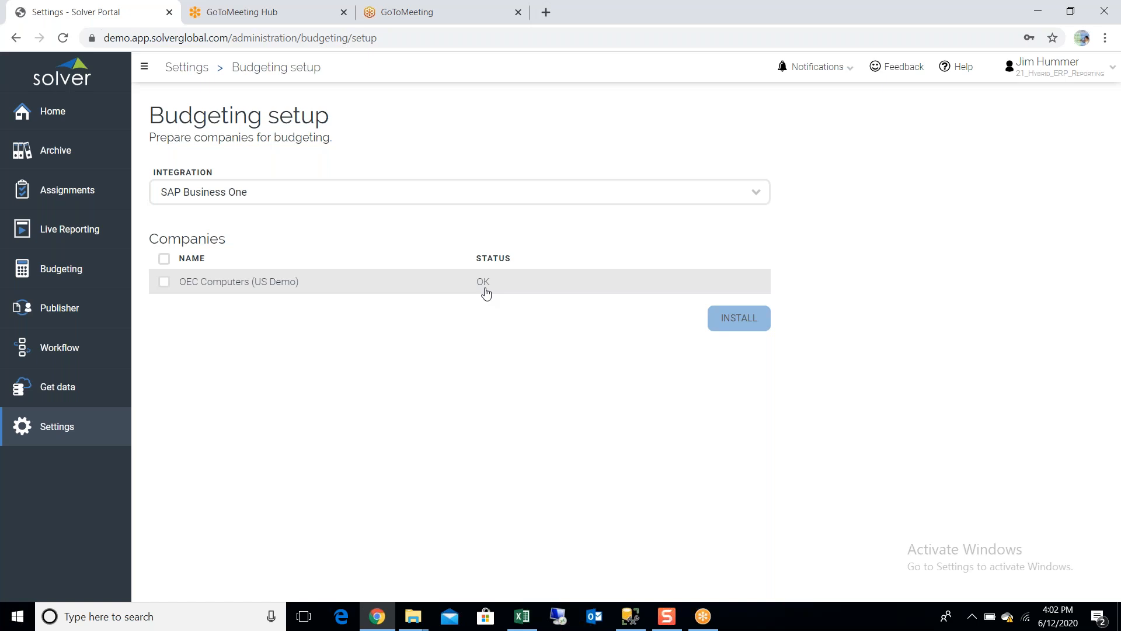
Create a budgeting category with both its name and description set to "SAP B1"
left_click(54, 281)
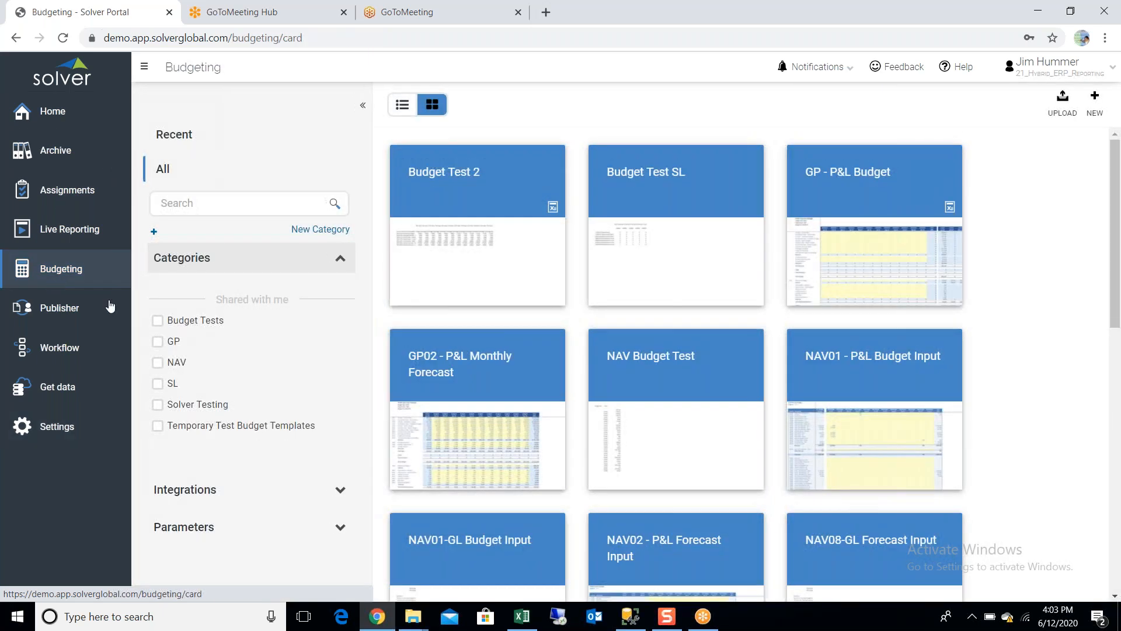
left_click(319, 230)
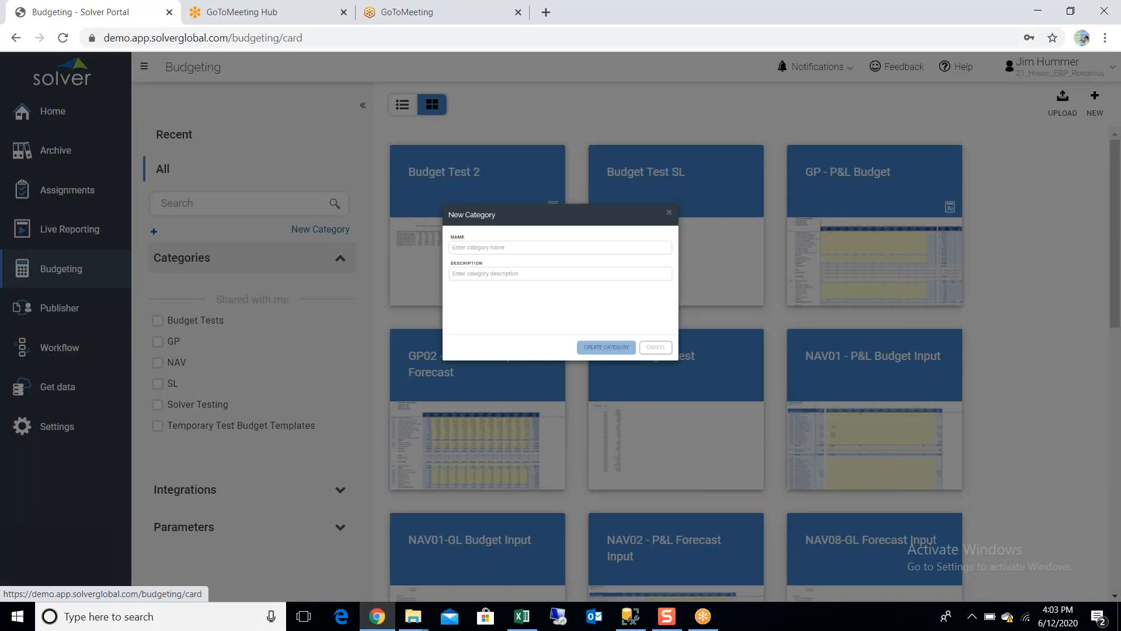
type("SAP B1")
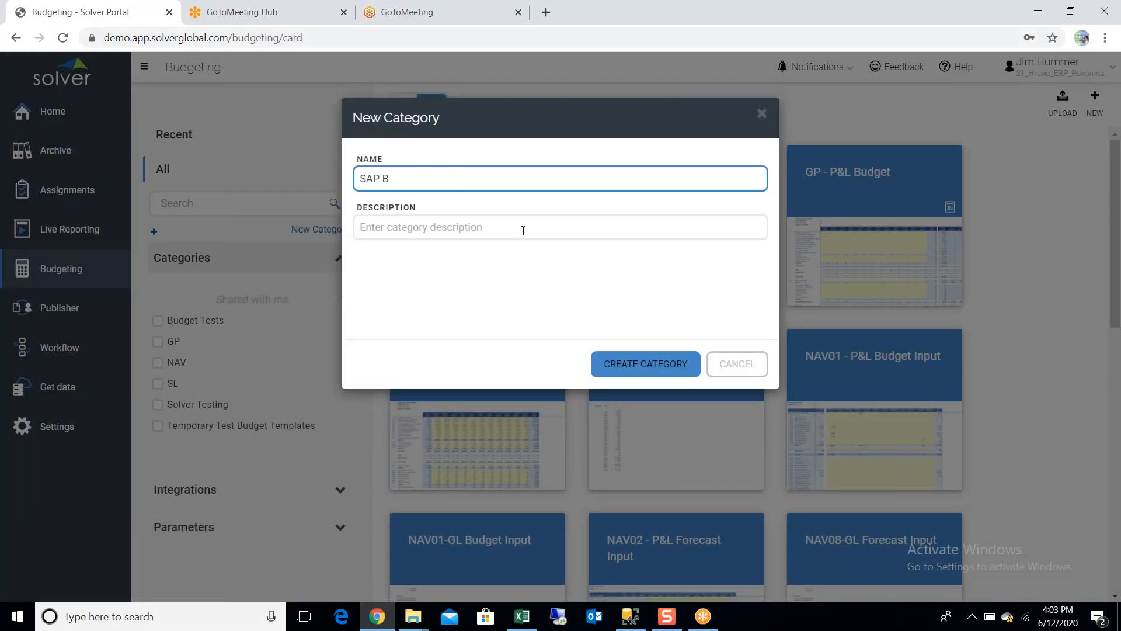
left_click(496, 233)
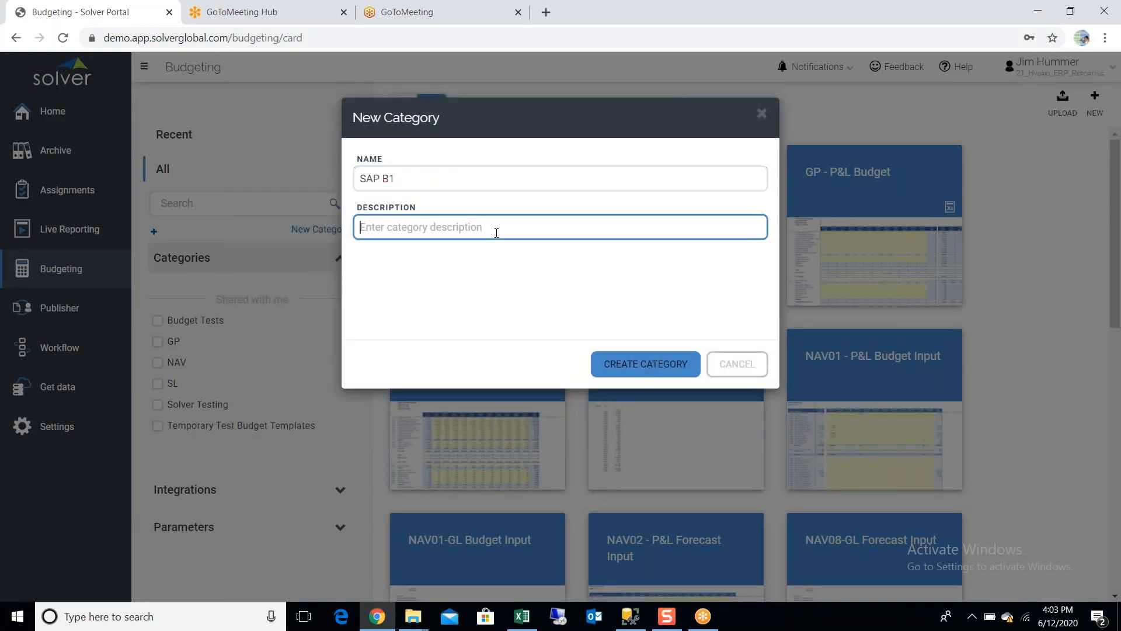
type("SAP B1")
left_click(630, 363)
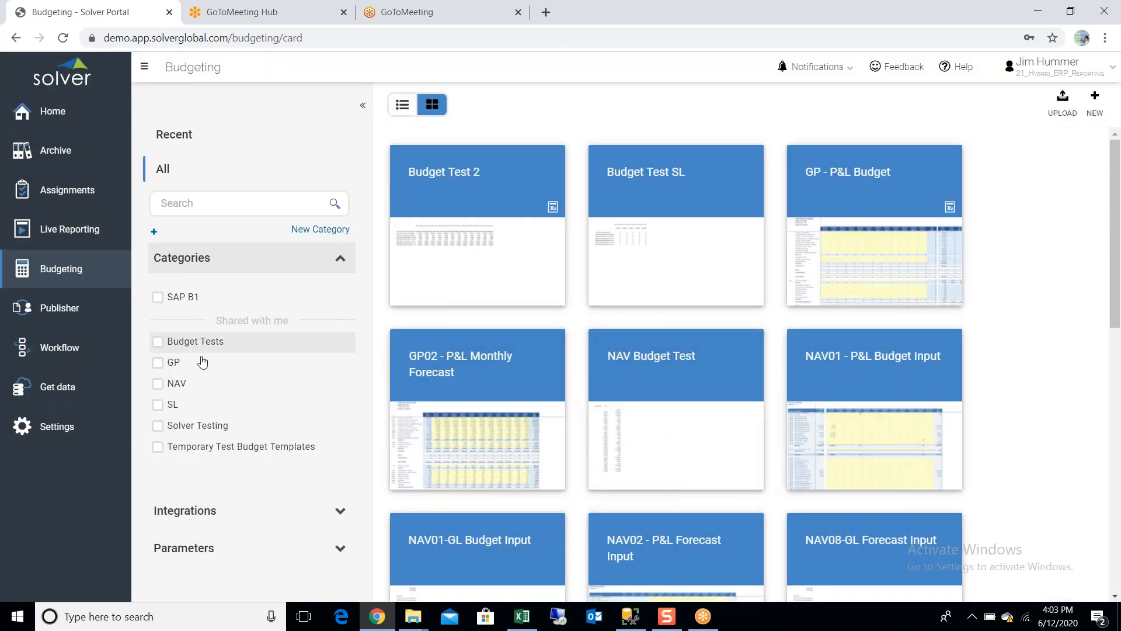
In the SAP B1 category, create a budget template named "SAP B1 Writeback" using the SAP Business One integration
left_click(173, 301)
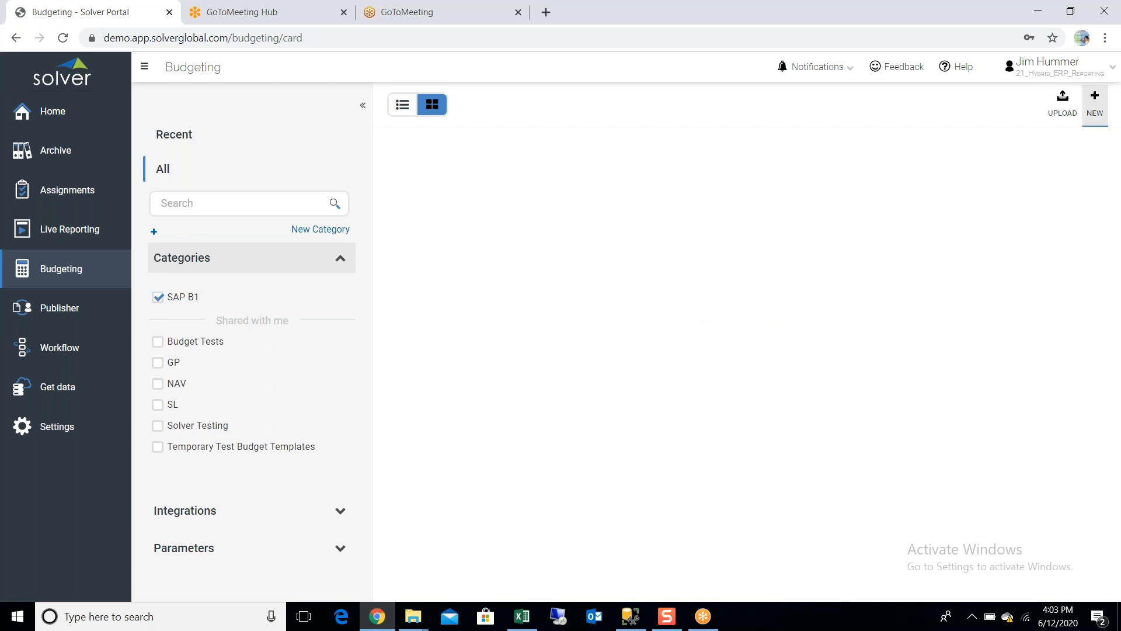
left_click(1095, 97)
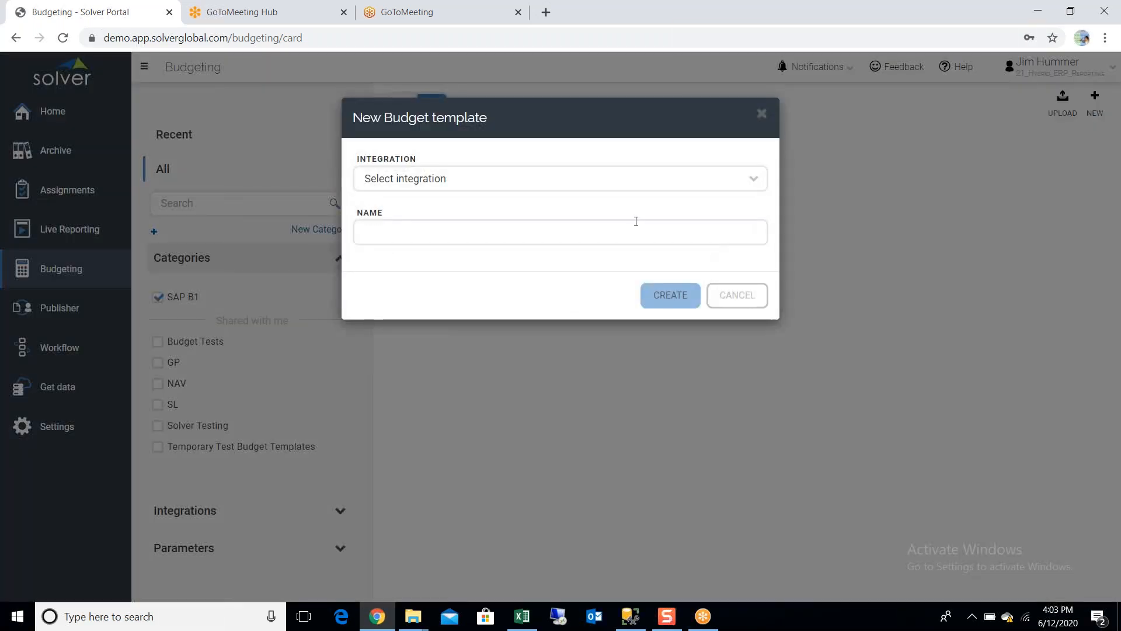
left_click(761, 179)
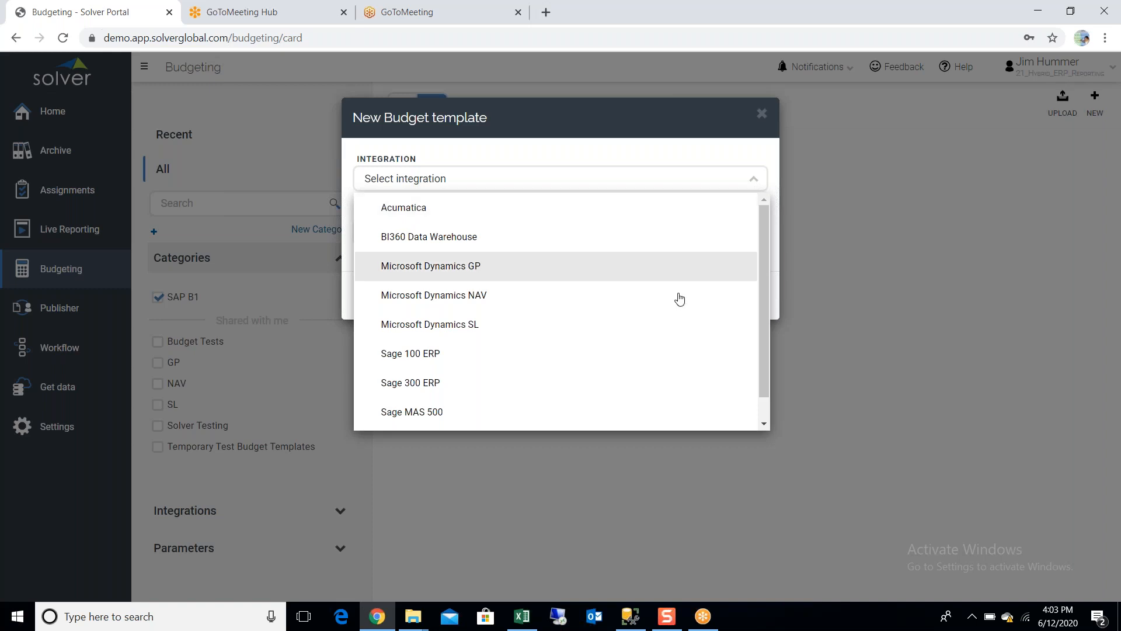
scroll(754, 385, "down", 1)
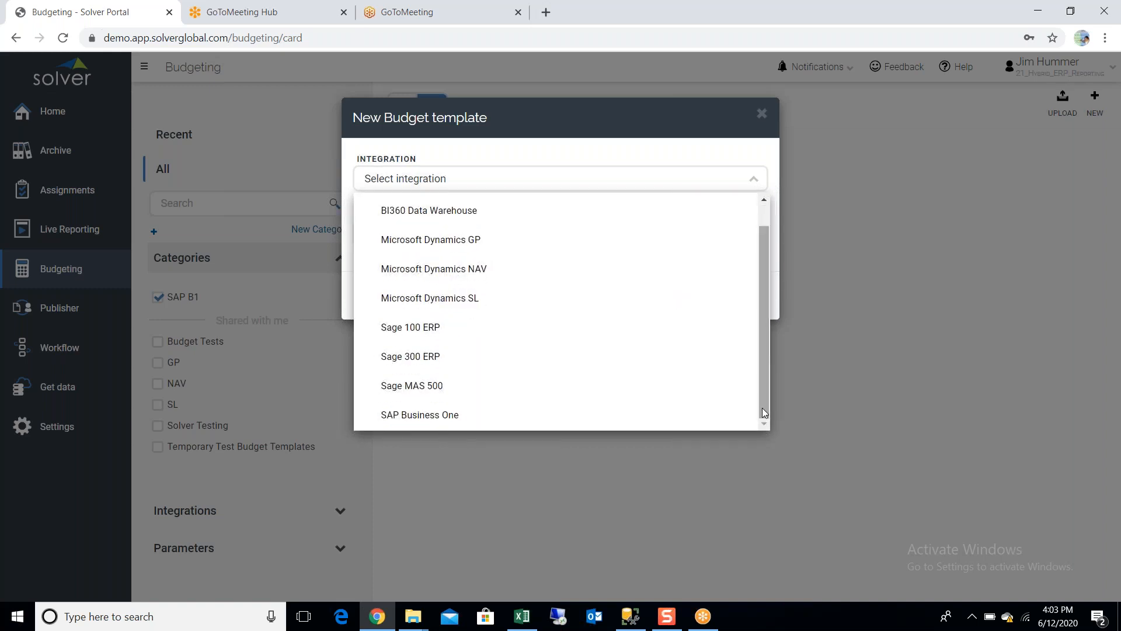
left_click(661, 416)
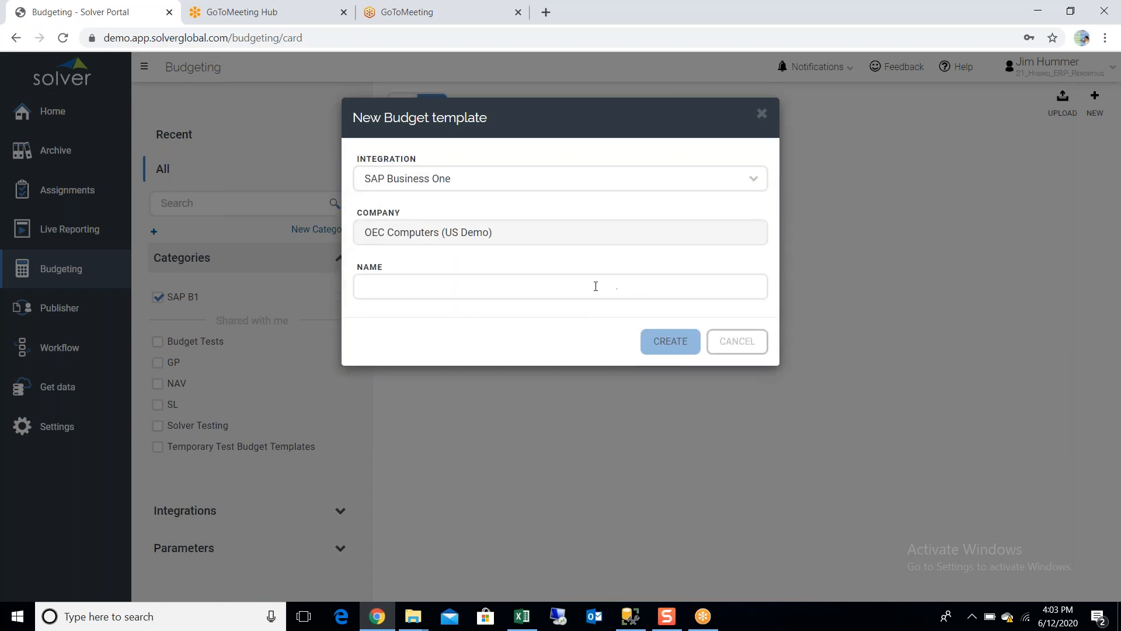
left_click(592, 287)
type("SAP")
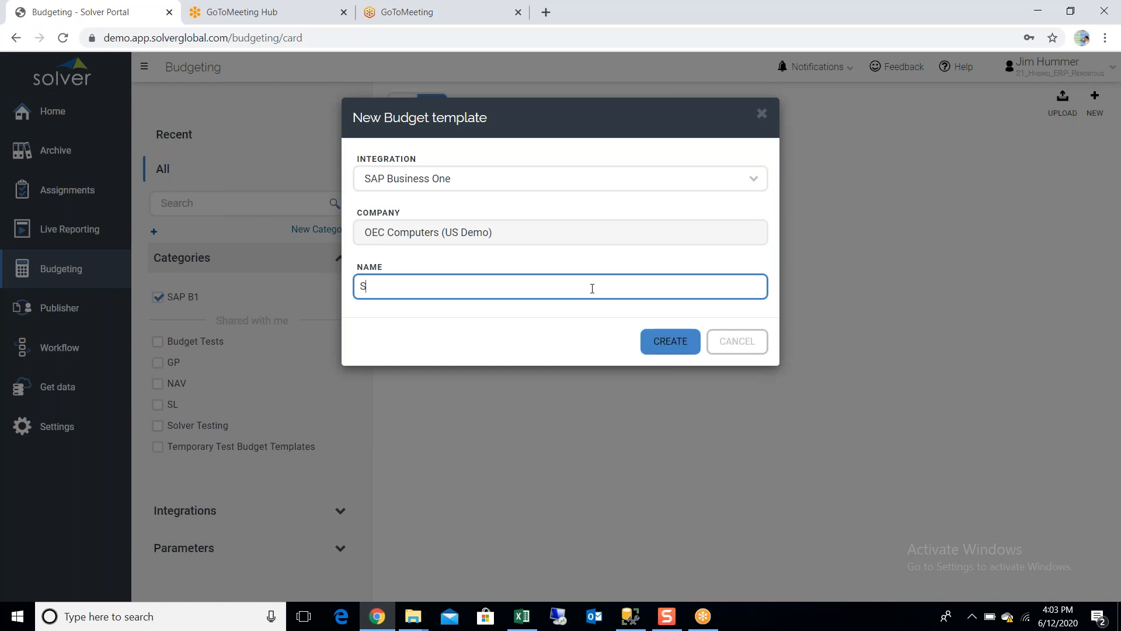
type(" B1 Writeback")
left_click(700, 349)
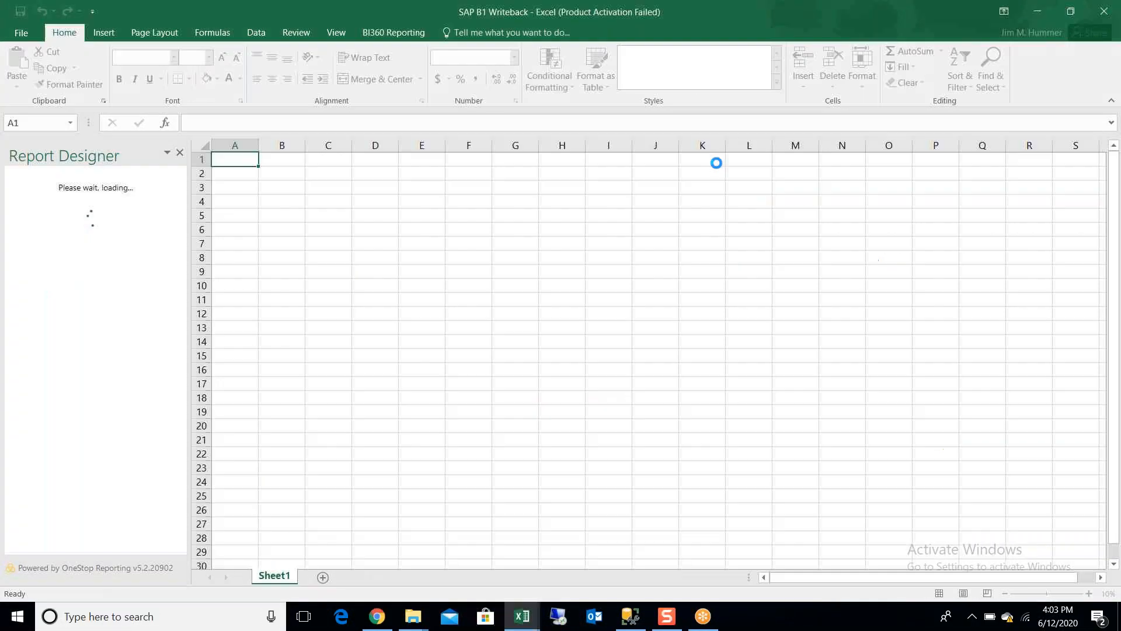
Add the Budget Foundation Account Code field to cell B9 with a new selection group on the row
left_click(648, 368)
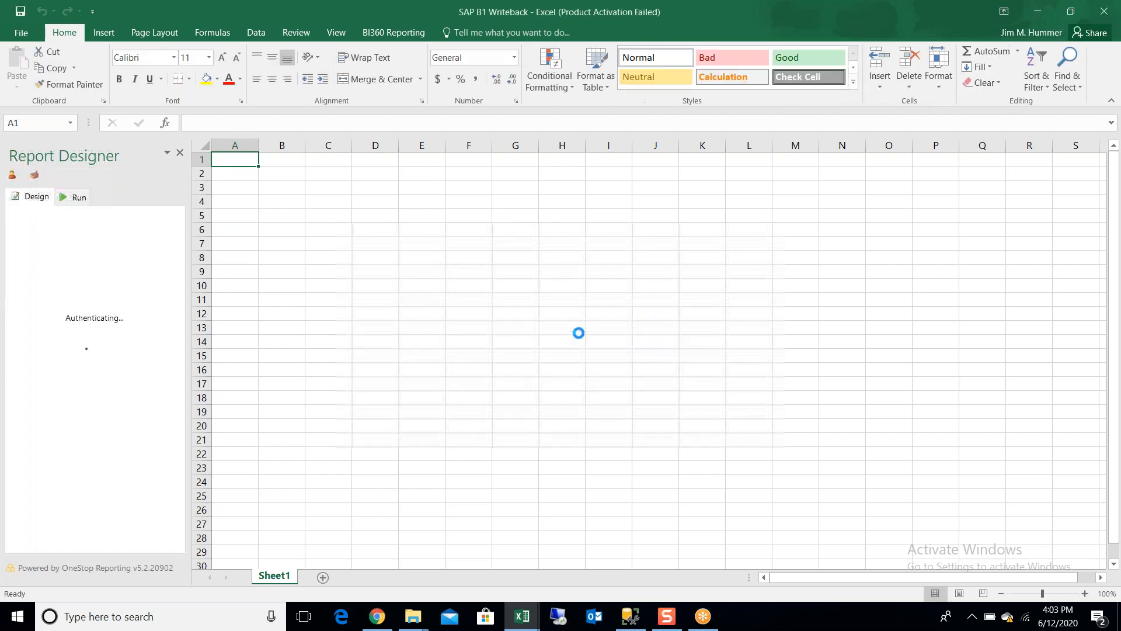
left_click(497, 285)
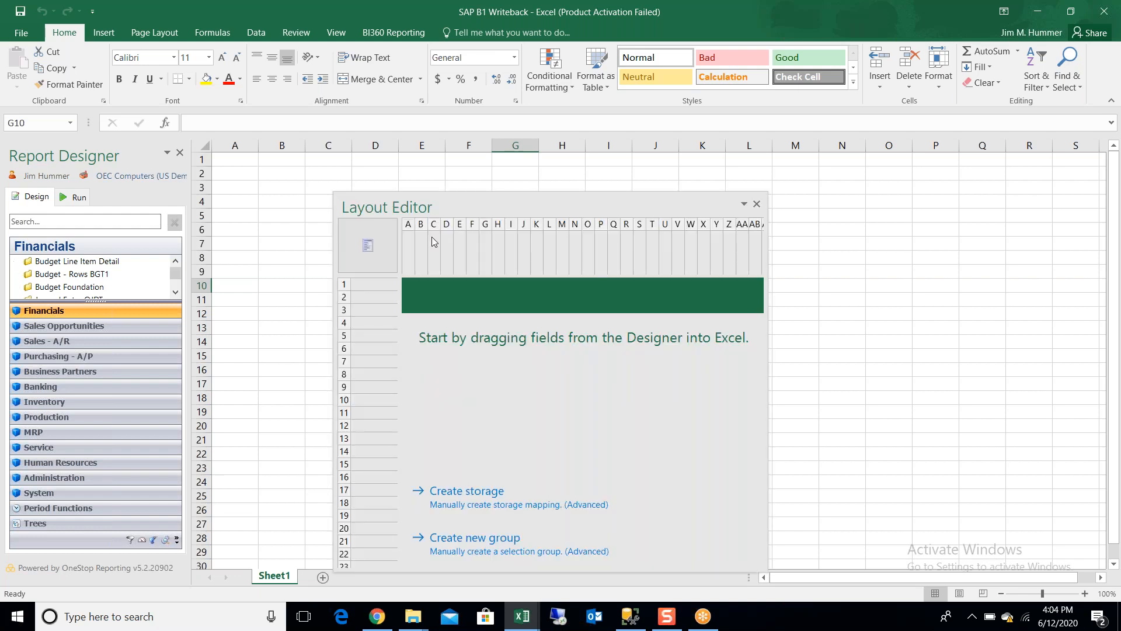
left_click_drag(479, 205, 625, 167)
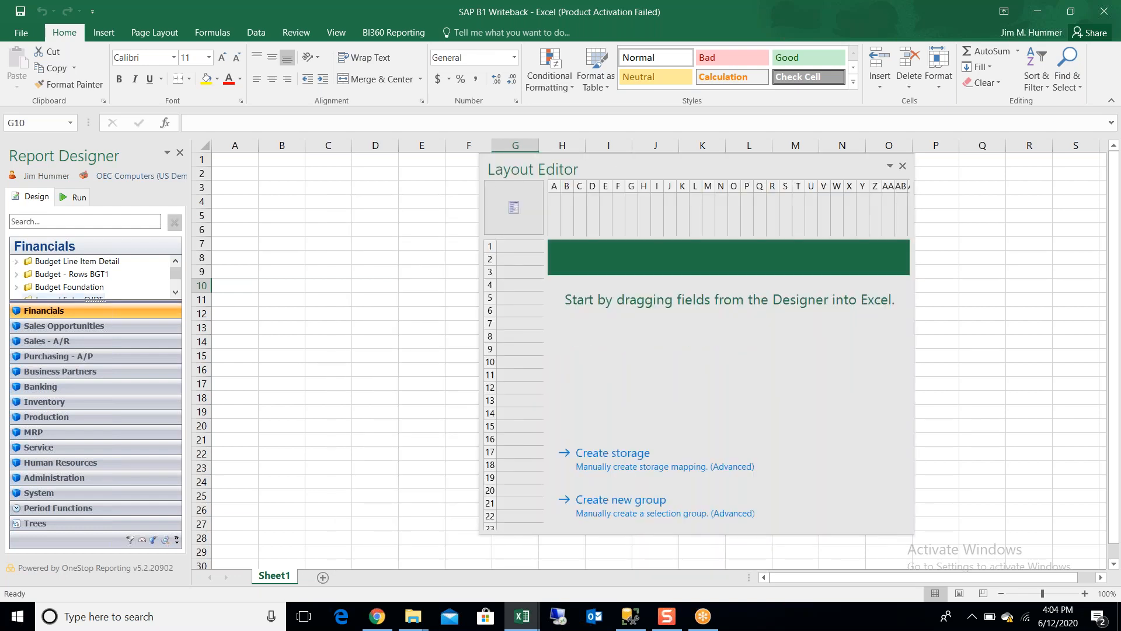
left_click_drag(100, 300, 102, 375)
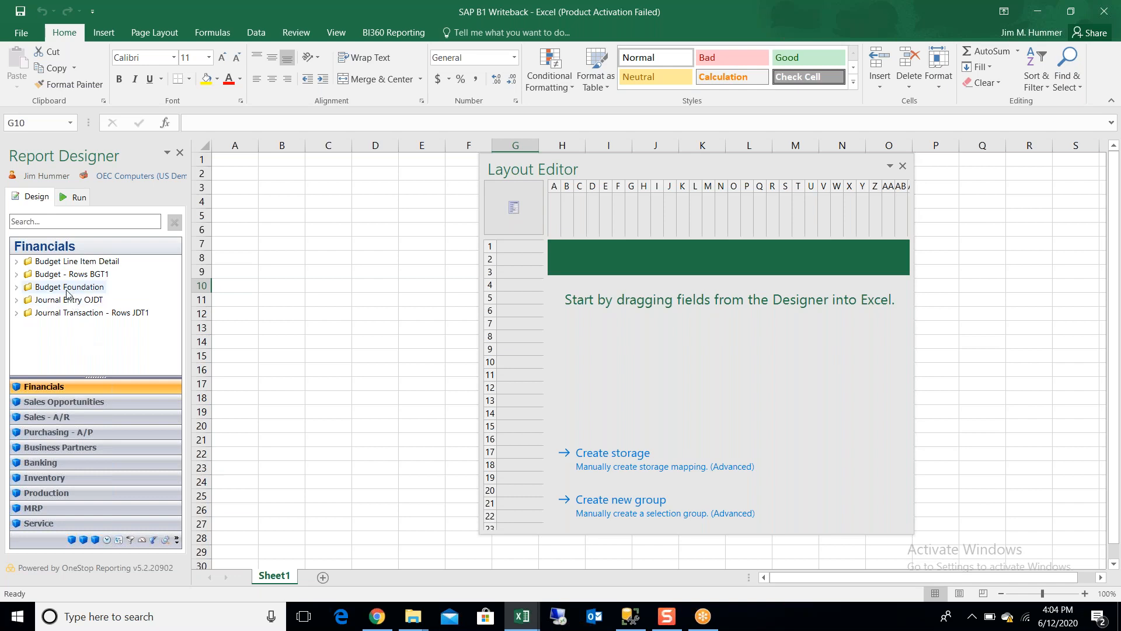
left_click(16, 289)
left_click_drag(100, 376, 100, 513)
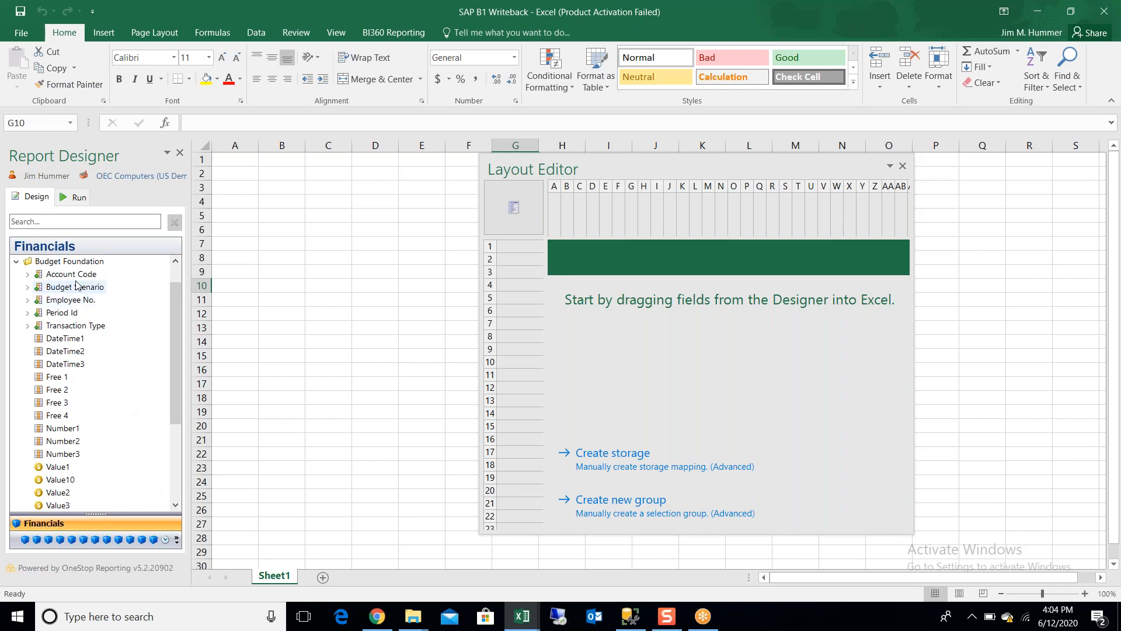
left_click_drag(77, 279, 282, 279)
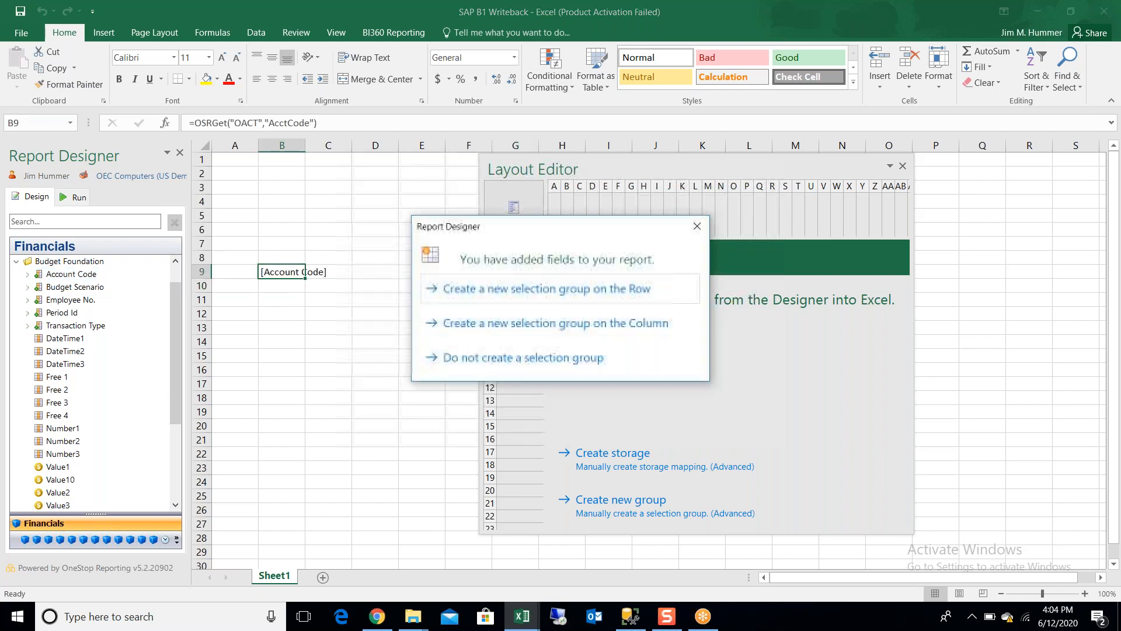
left_click(484, 295)
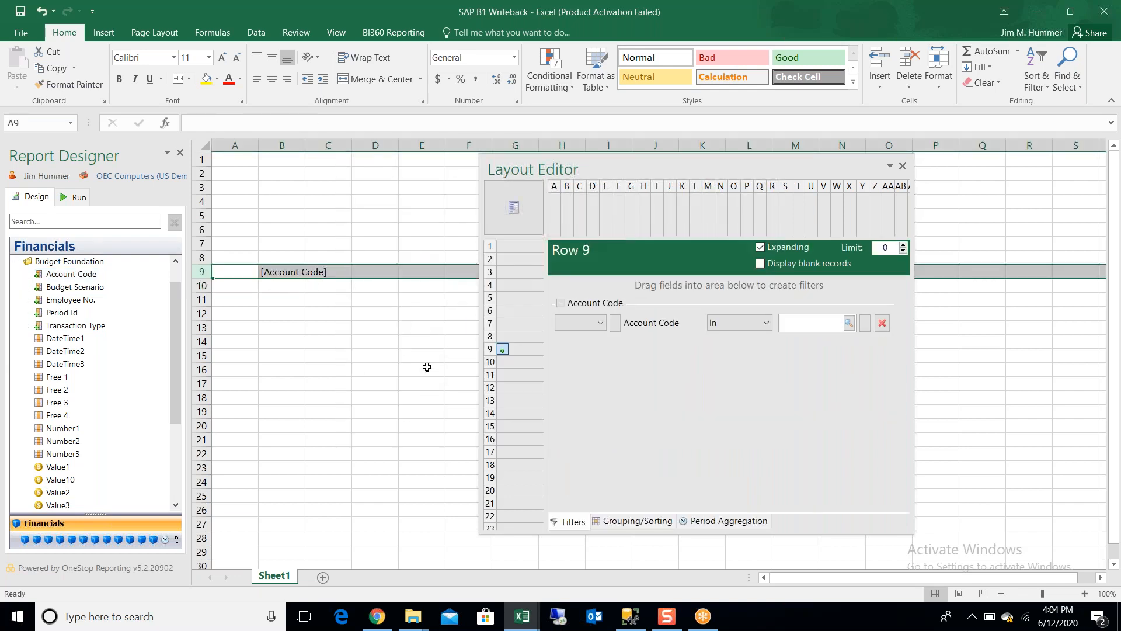
left_click(849, 323)
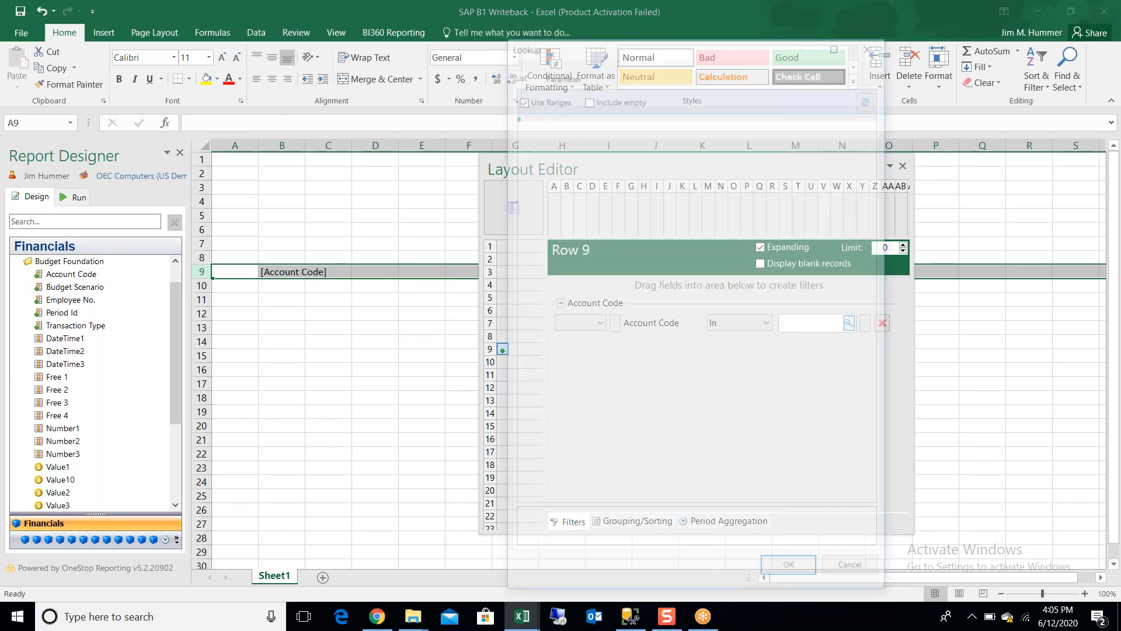
left_click_drag(881, 153, 847, 177)
left_click(873, 42)
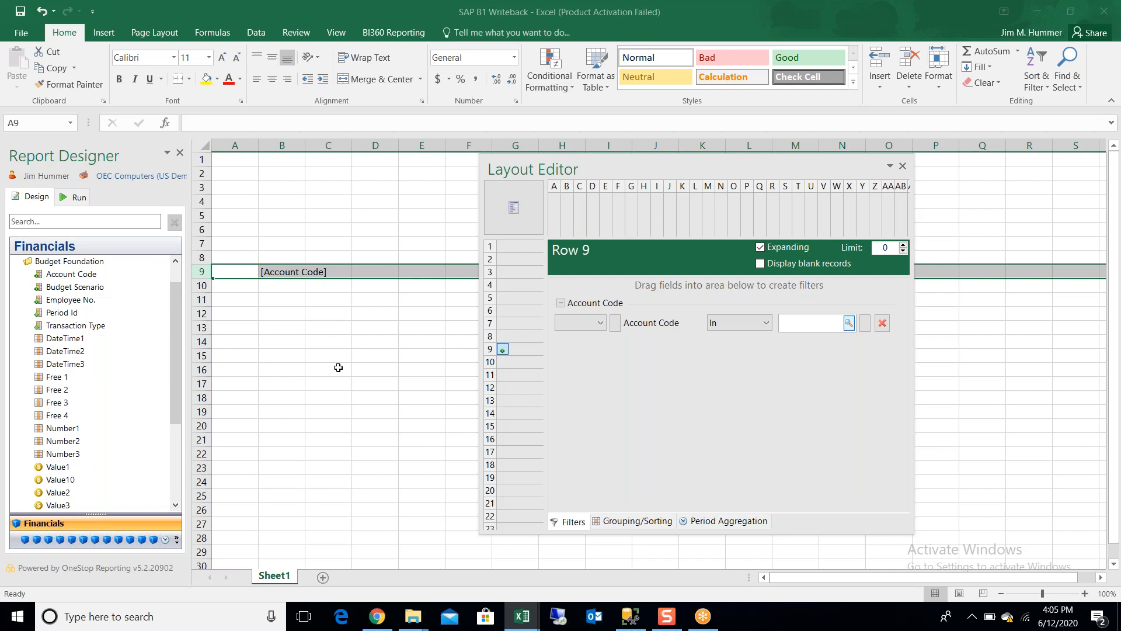
Filter row 9 to account codes that begin with 4
left_click(771, 325)
left_click(756, 407)
Add the Account Name field from Account Code to cell C9, widen columns B and C, and move the Layout Editor clear
mouse_move(173, 317)
left_mouse_down()
mouse_move(173, 331)
mouse_move(176, 310)
left_mouse_up()
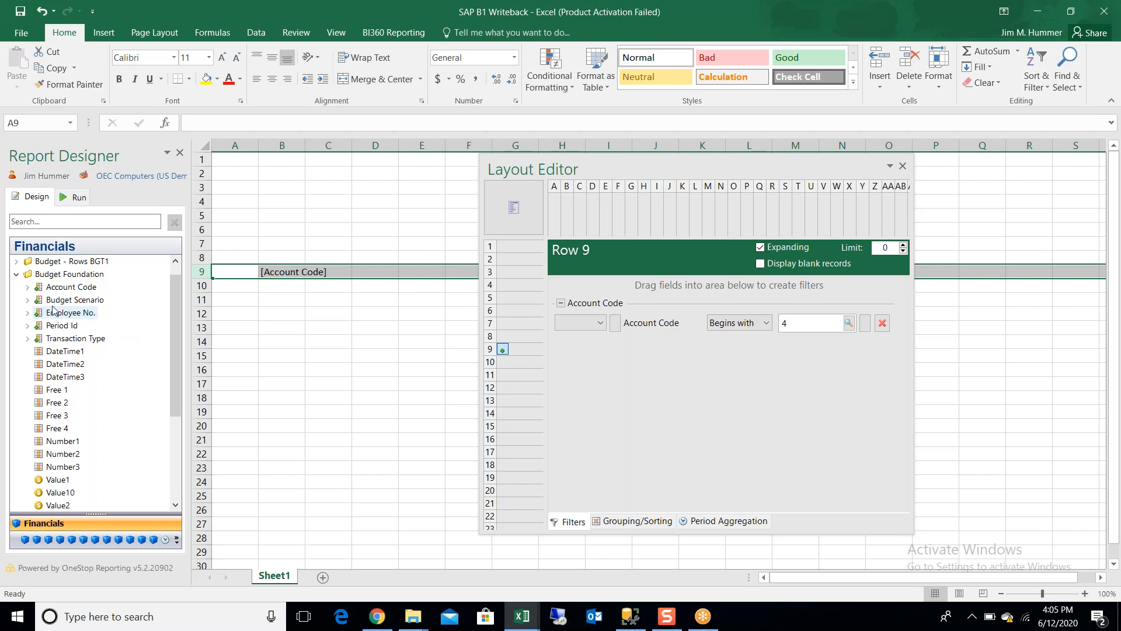
left_click(27, 287)
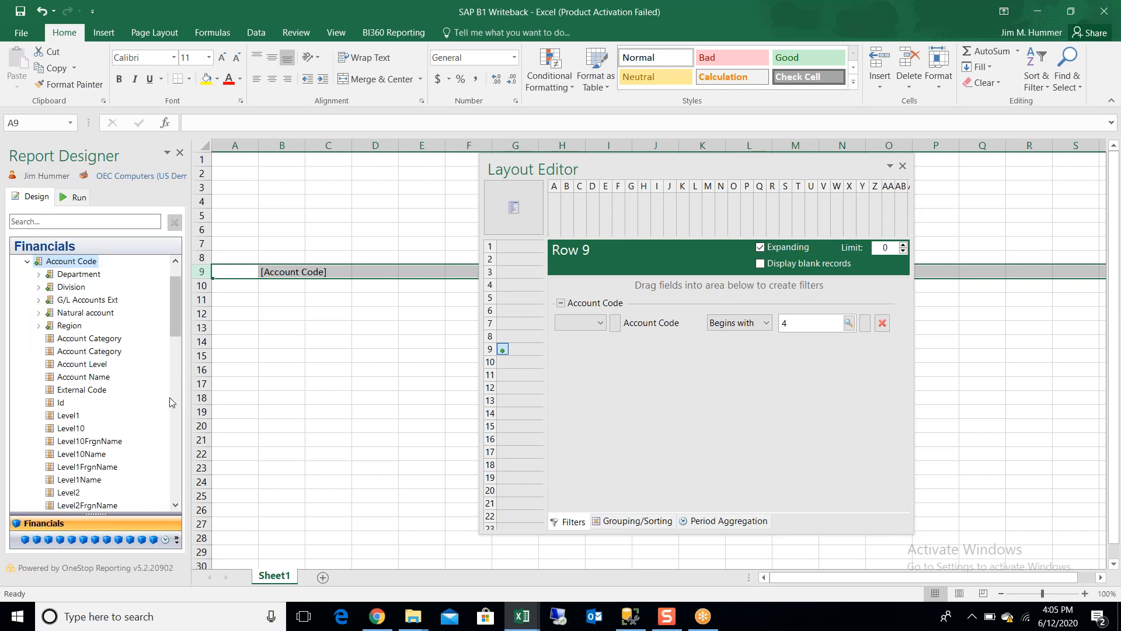
left_click_drag(98, 383, 305, 271)
left_click_drag(305, 148, 445, 149)
left_click_drag(615, 156, 771, 173)
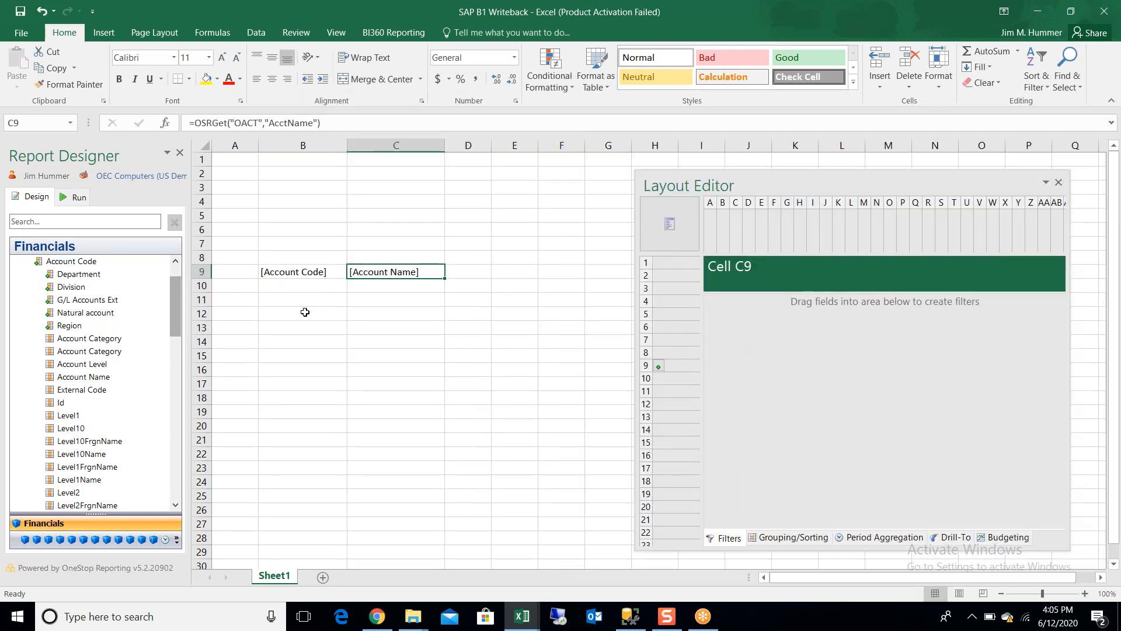
Run the report and widen column B to examine the returned account codes and names
left_click(78, 197)
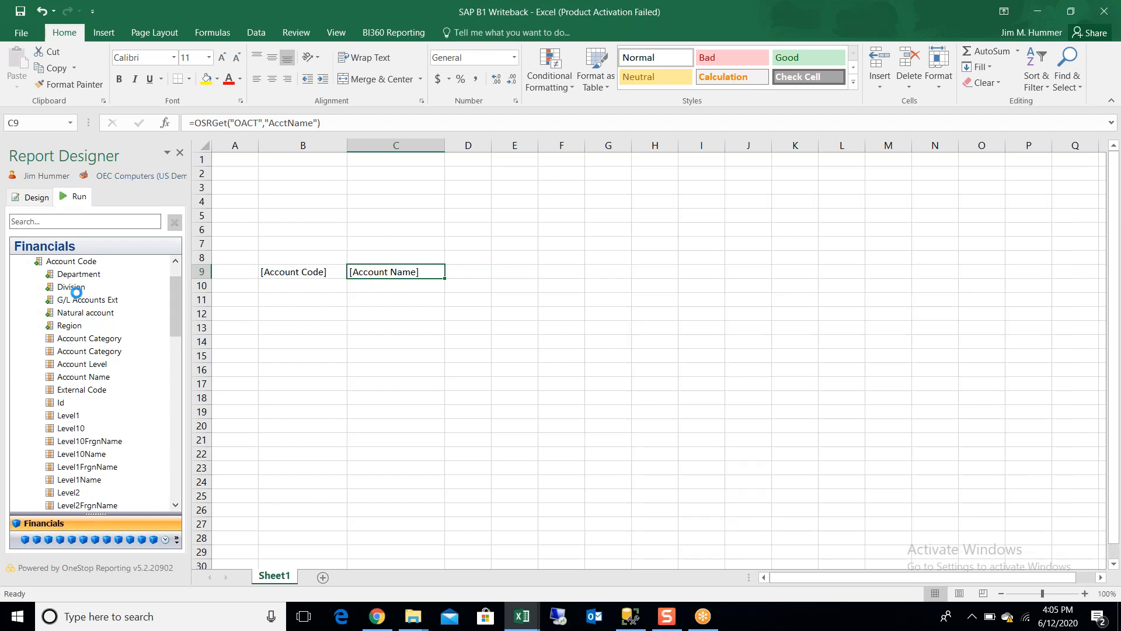
left_click(126, 517)
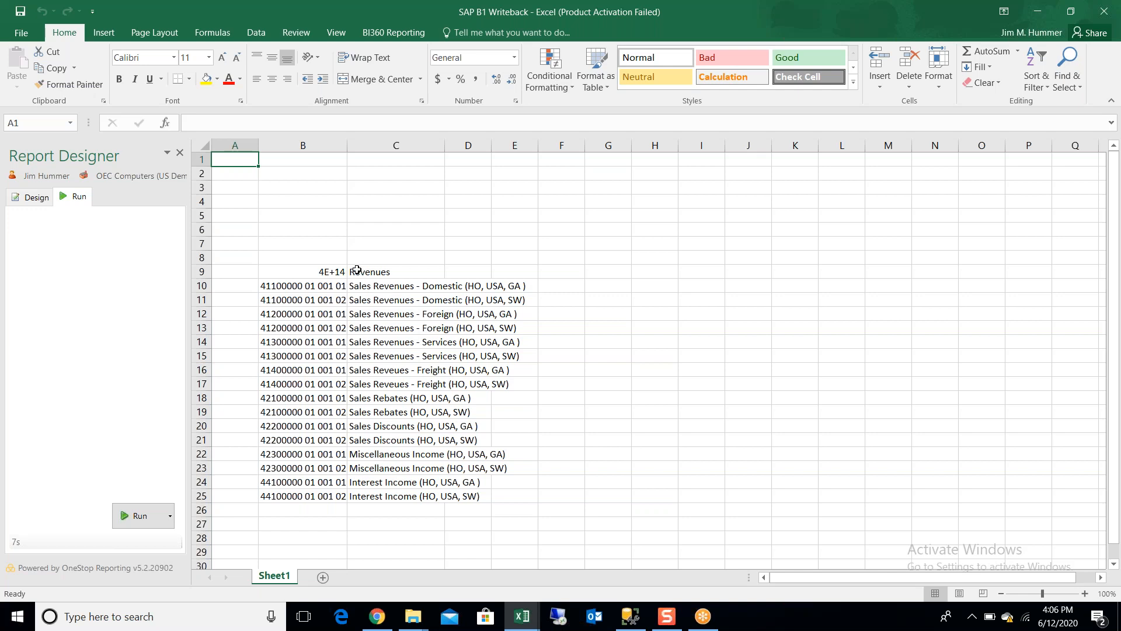
left_click_drag(349, 146, 380, 146)
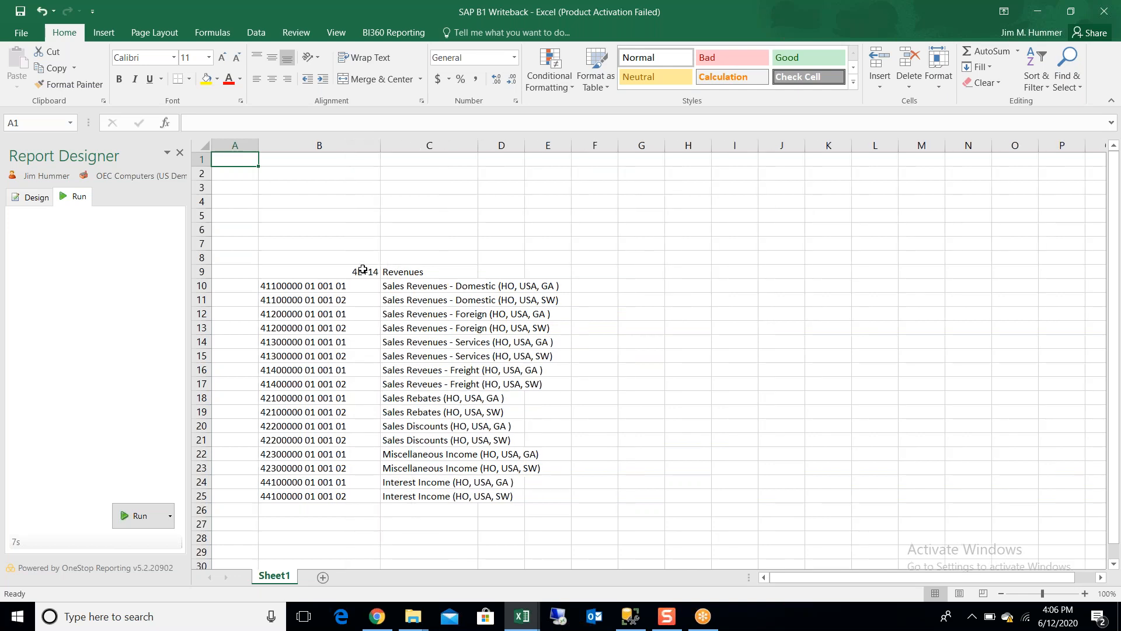
Narrow row 9's account code filter to codes beginning with 41 and run the report
left_click(26, 197)
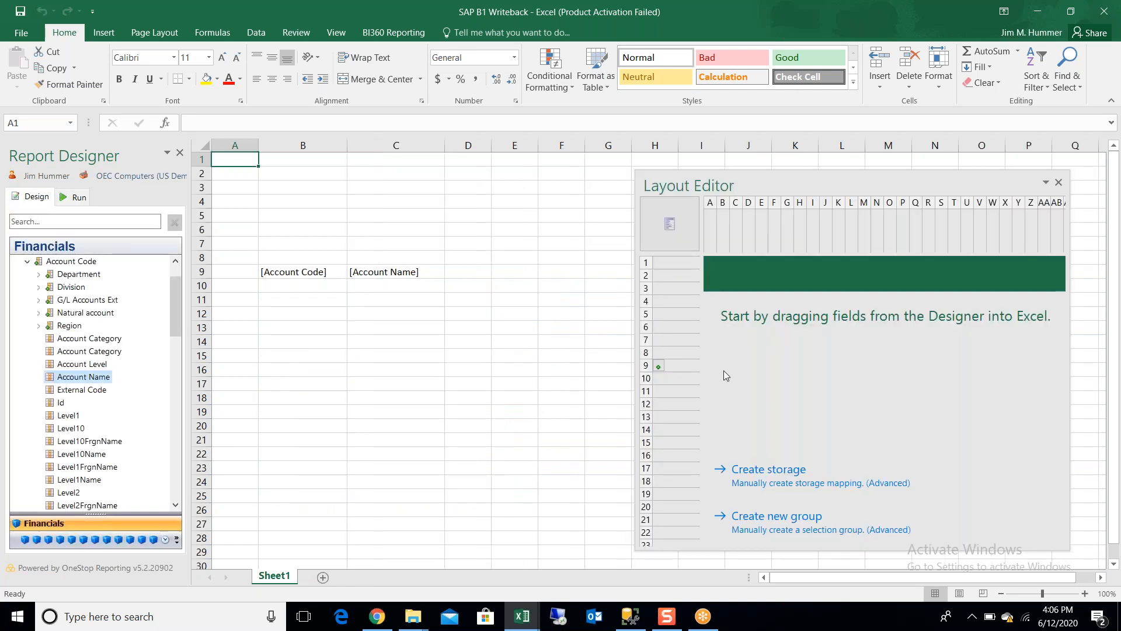
left_click(659, 366)
left_click(958, 343)
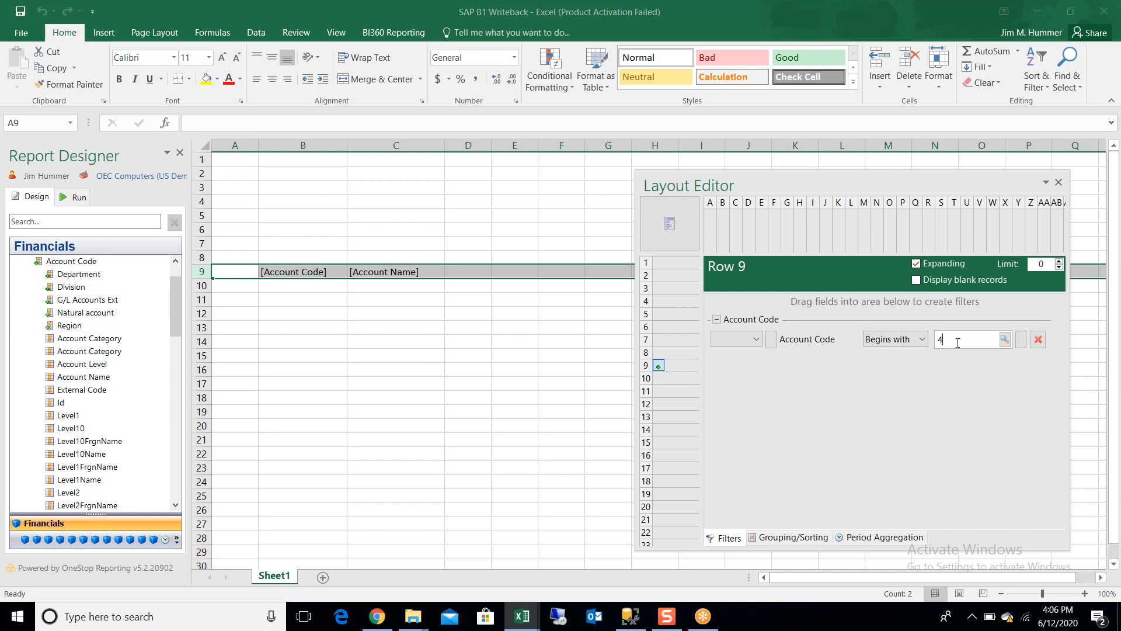
type("1")
left_click(65, 199)
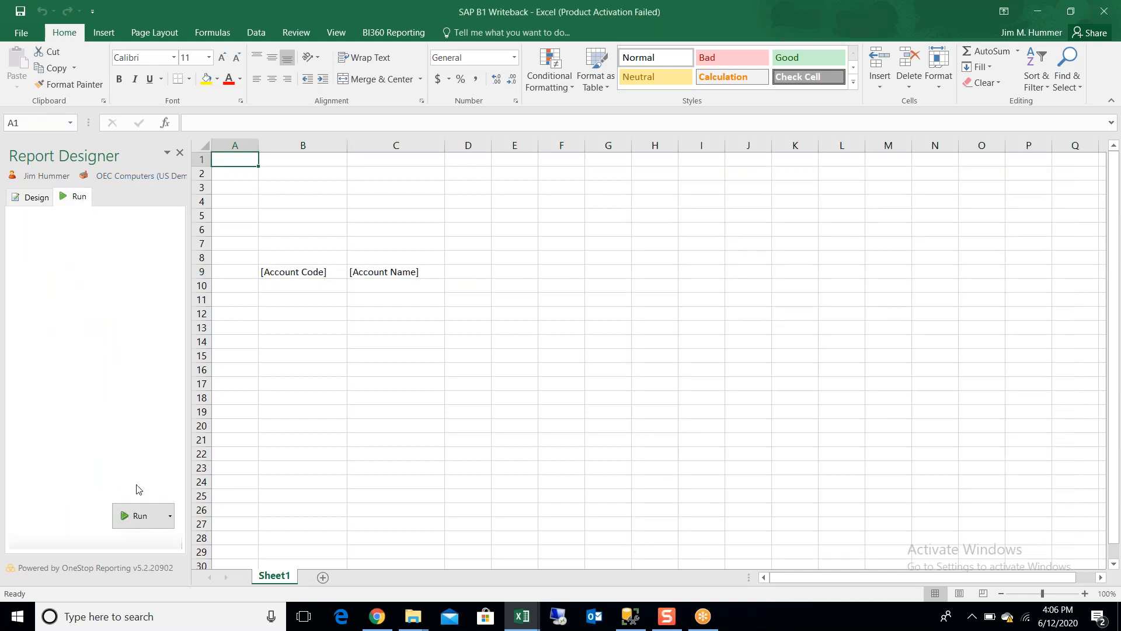
left_click(139, 516)
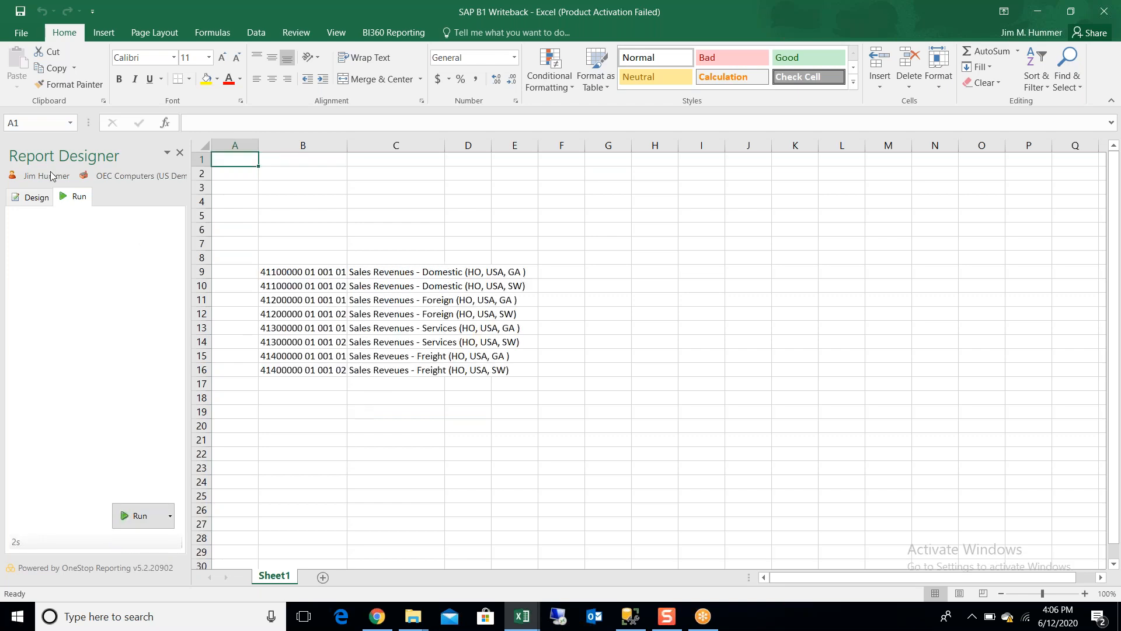
Widen column C in the design and add the Budget Foundation Value1 field to cell D9
left_click(32, 196)
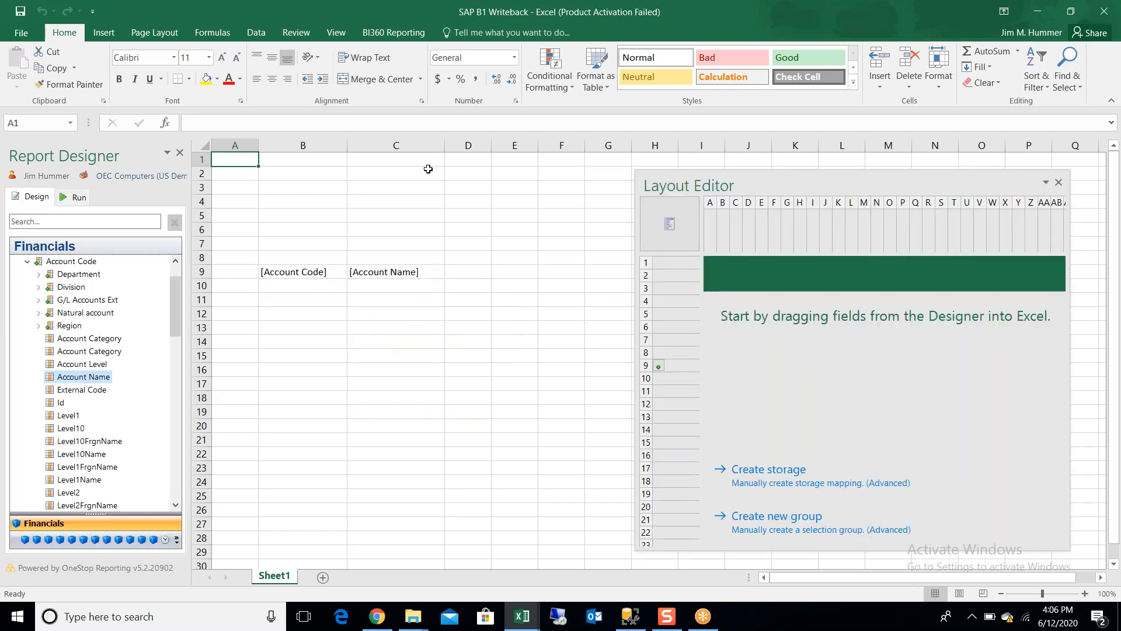
left_click_drag(445, 144, 553, 155)
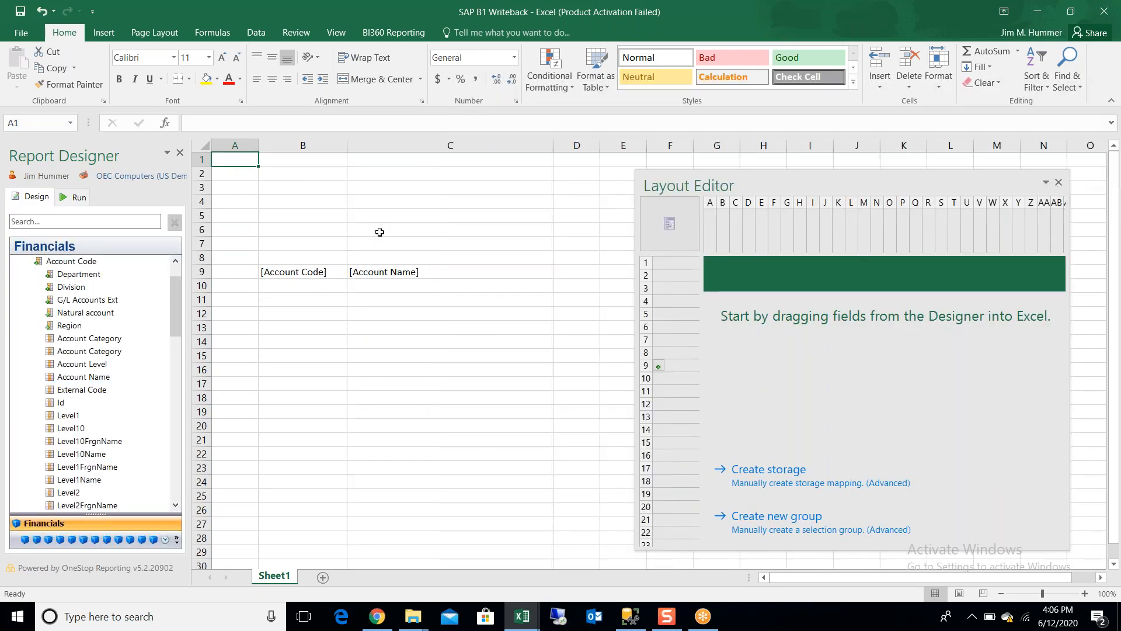
left_click(27, 263)
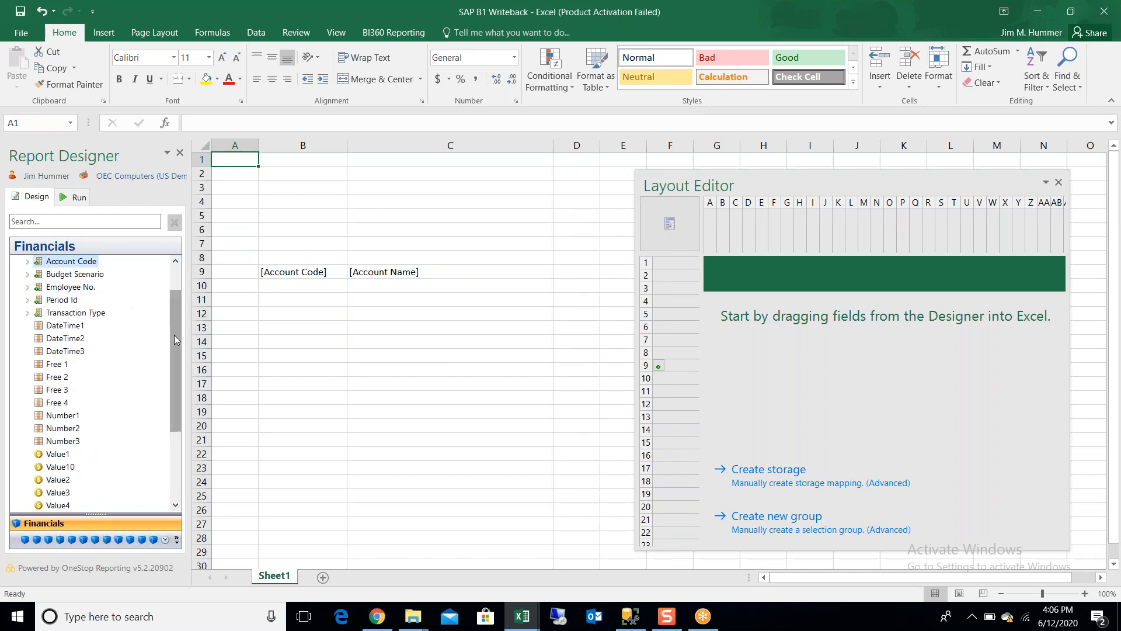
left_click_drag(174, 335, 170, 374)
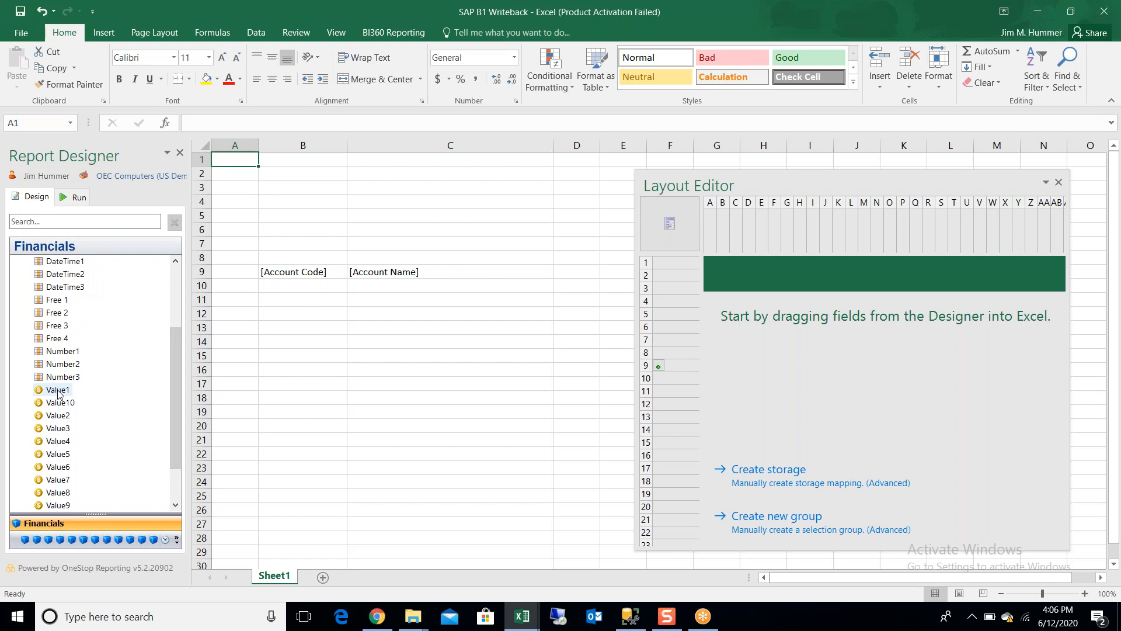
left_click_drag(56, 393, 576, 272)
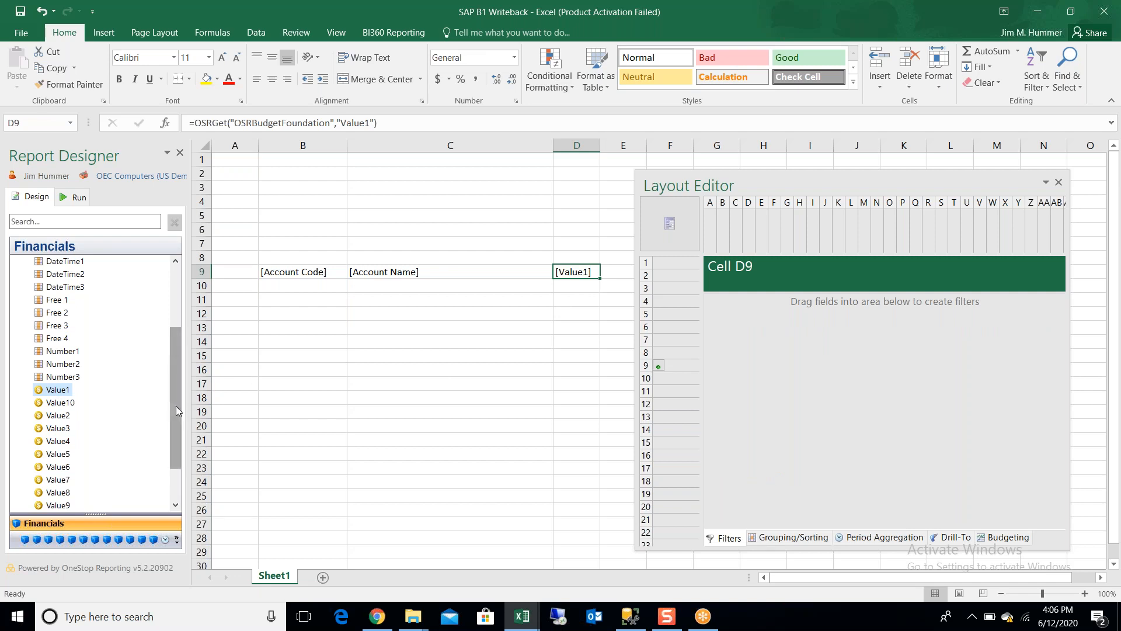
Apply the Year to date period function to column D by placing it in cell D6
scroll(175, 409, "up", 3)
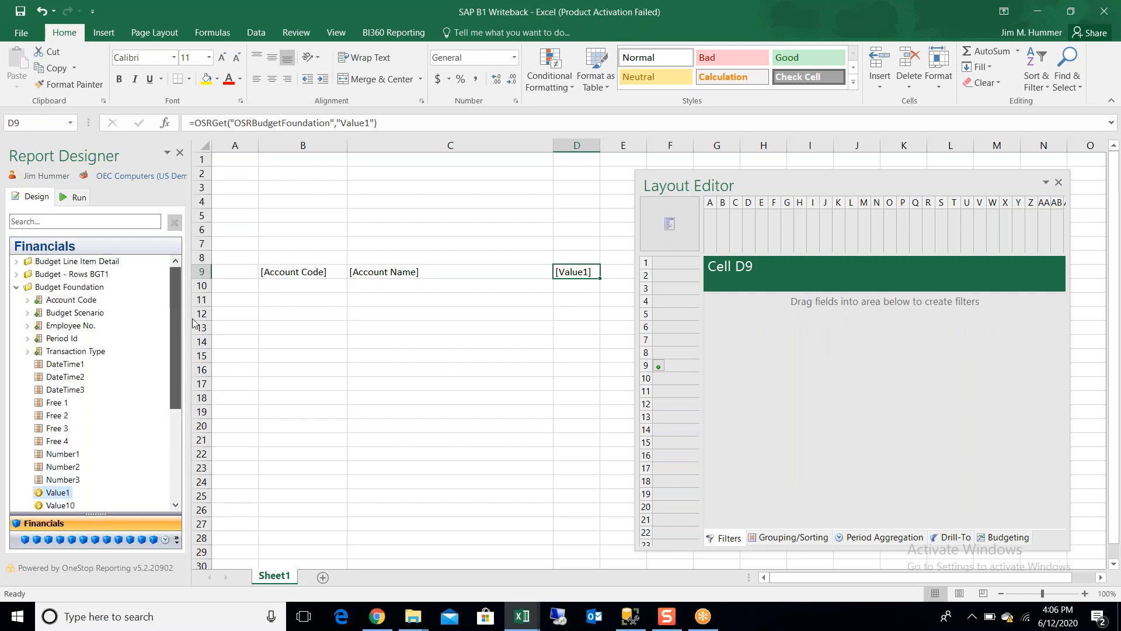
left_click(165, 539)
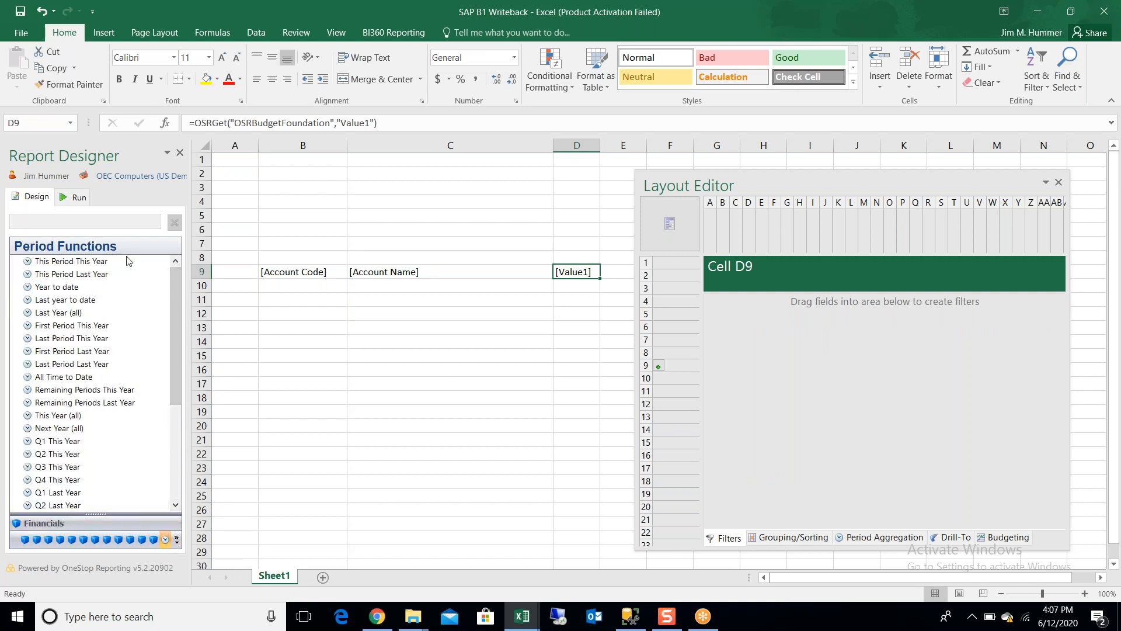
left_click_drag(85, 288, 578, 229)
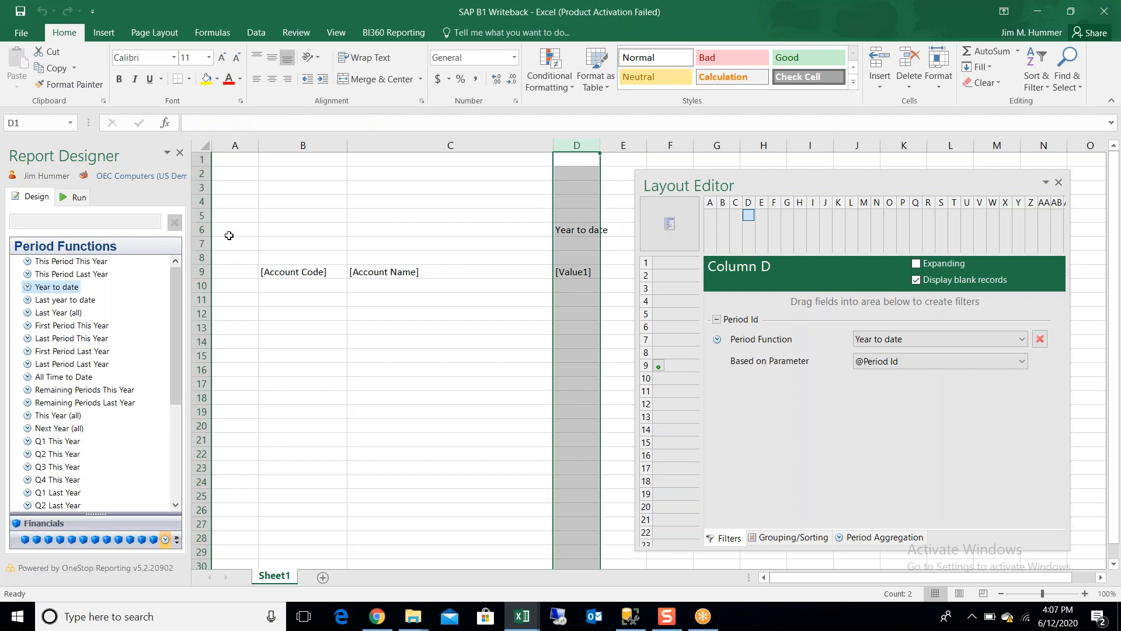
Run the report with period 201603 chosen from the Period Id lookup
left_click(78, 196)
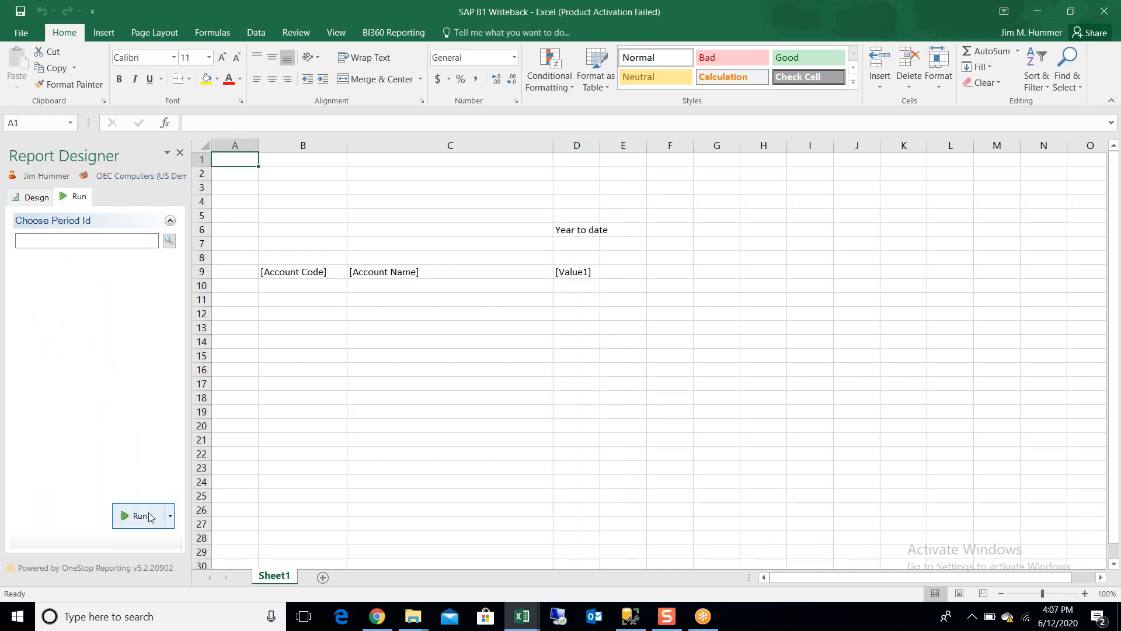
left_click(138, 517)
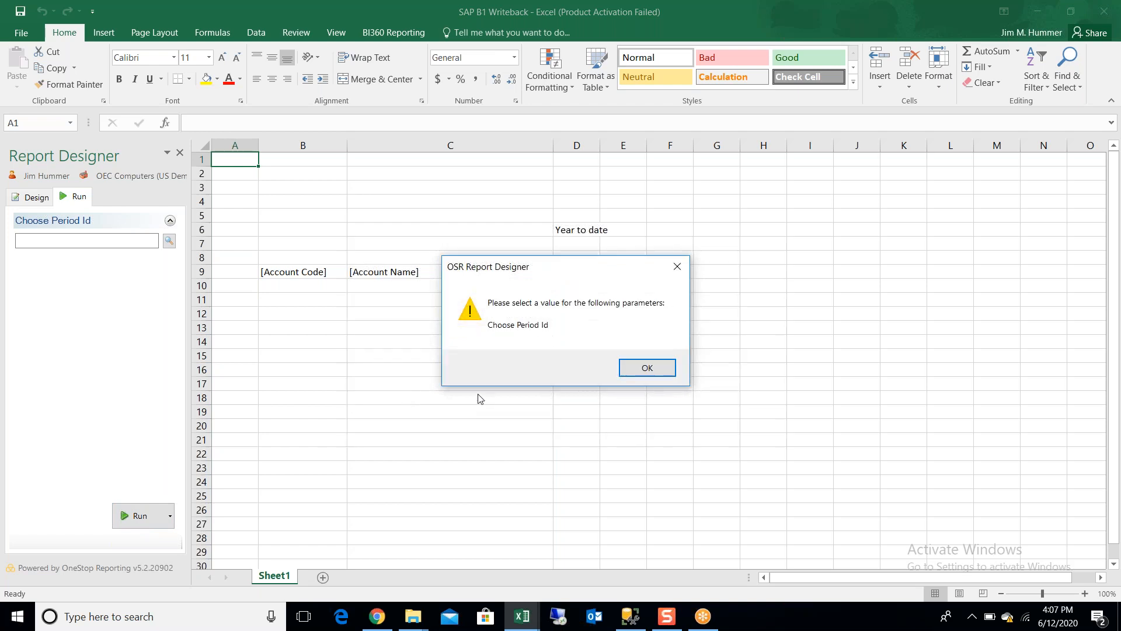
left_click(640, 369)
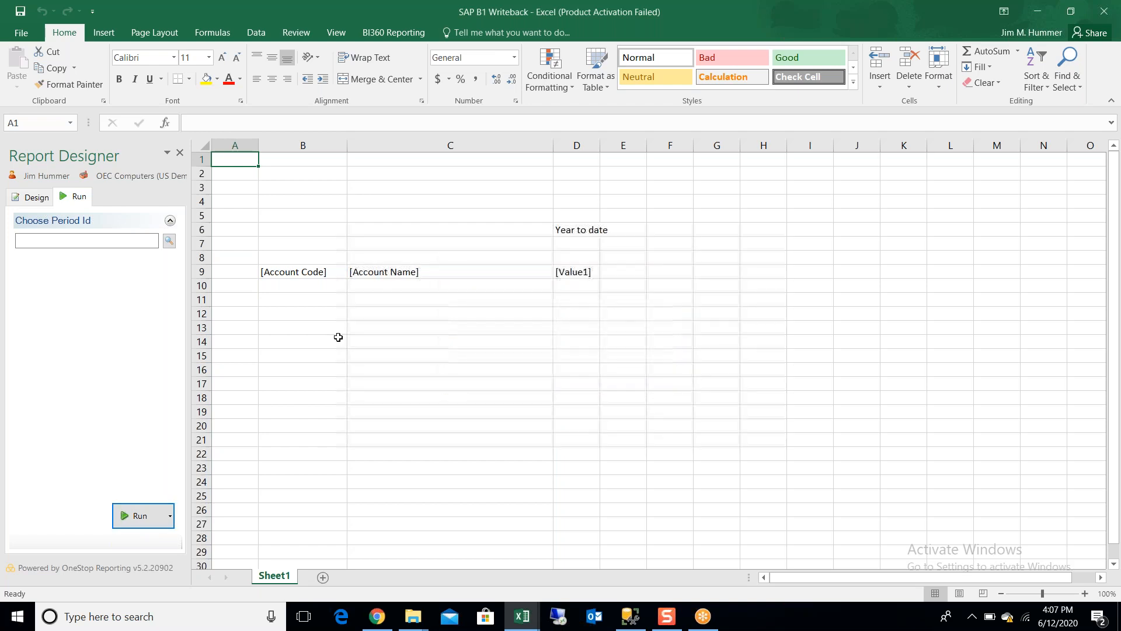
left_click(169, 240)
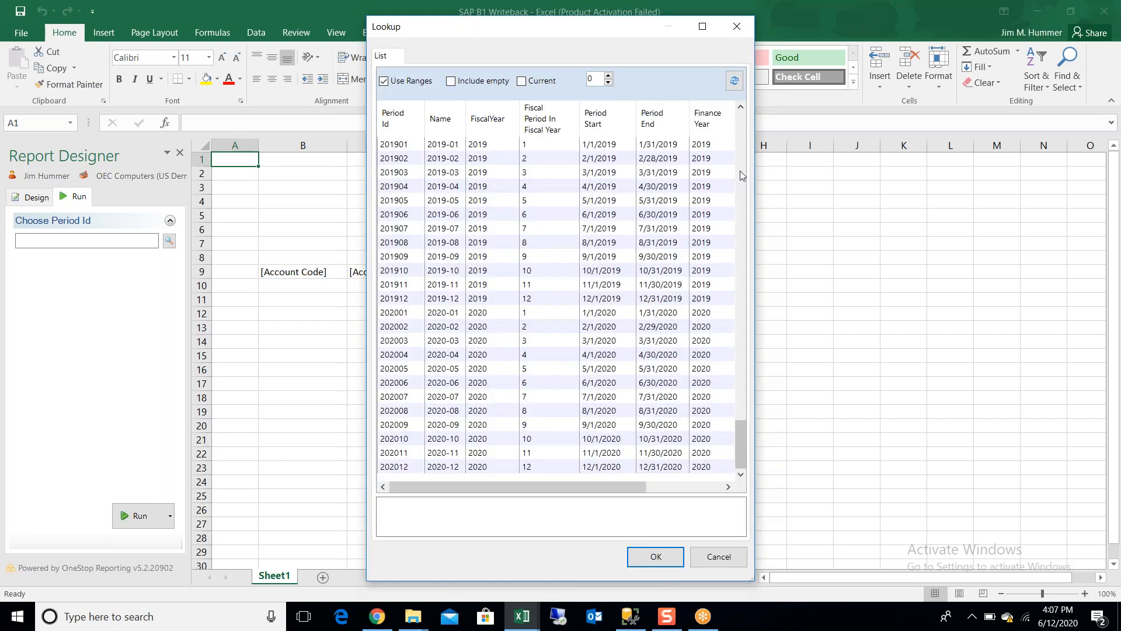
left_click_drag(736, 440, 734, 338)
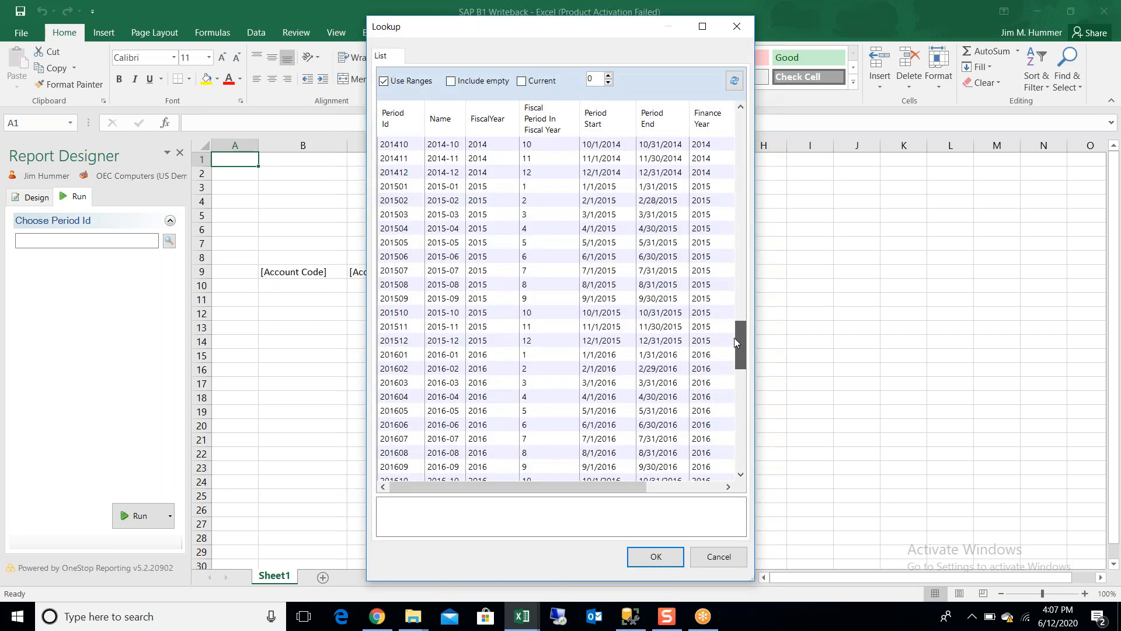
double_click(509, 386)
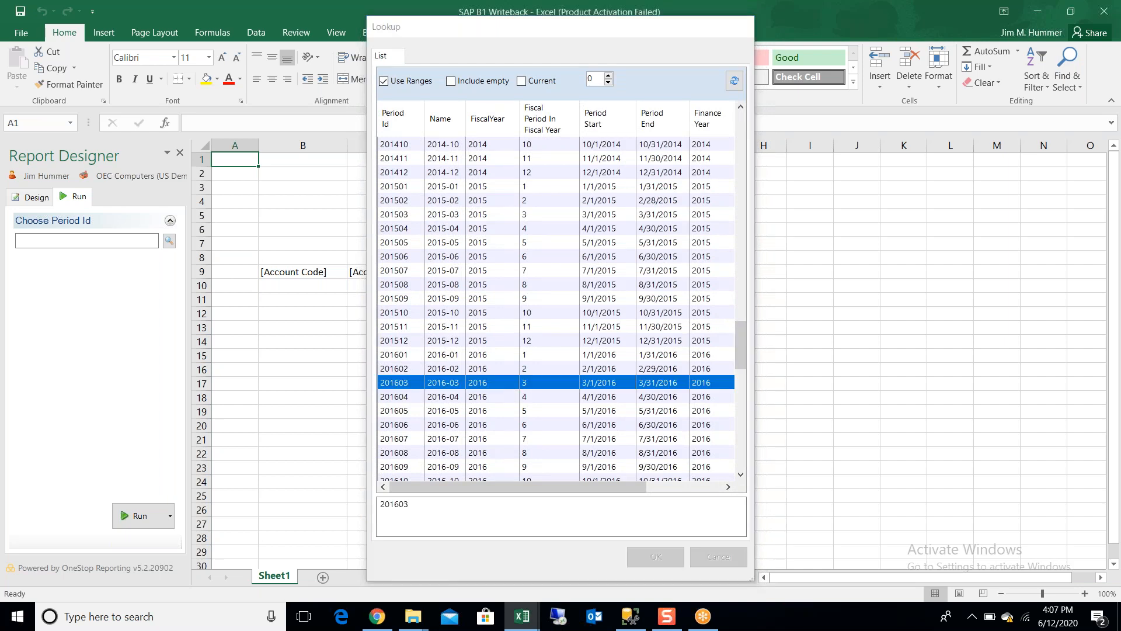
left_click(140, 516)
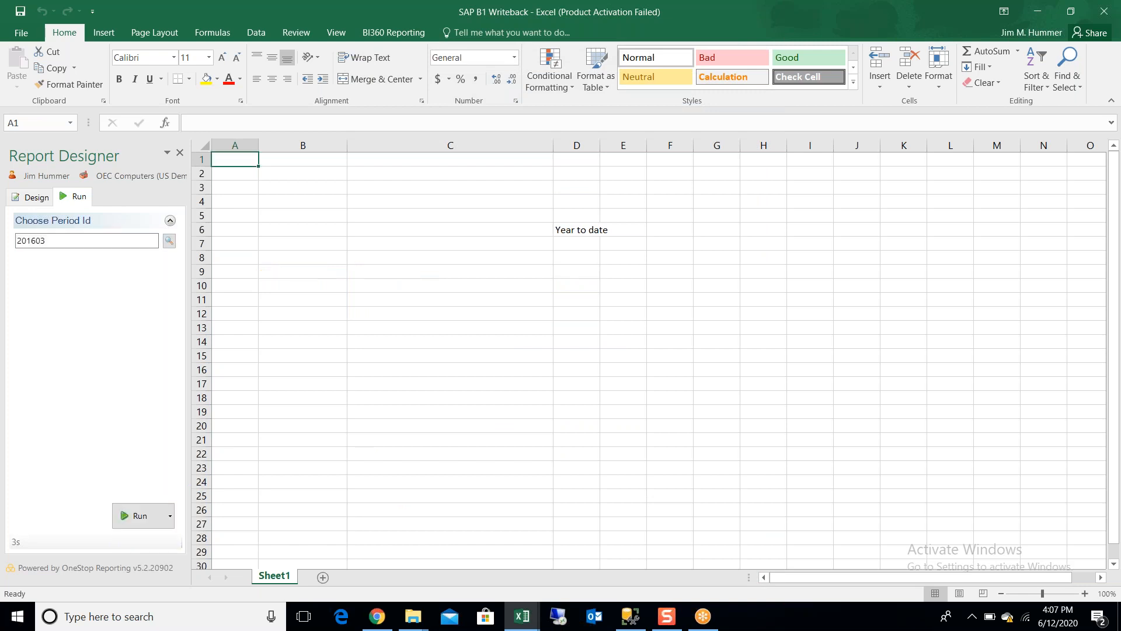
Display blank records for row 9 and make column D's Year to date group expanding
left_click(32, 199)
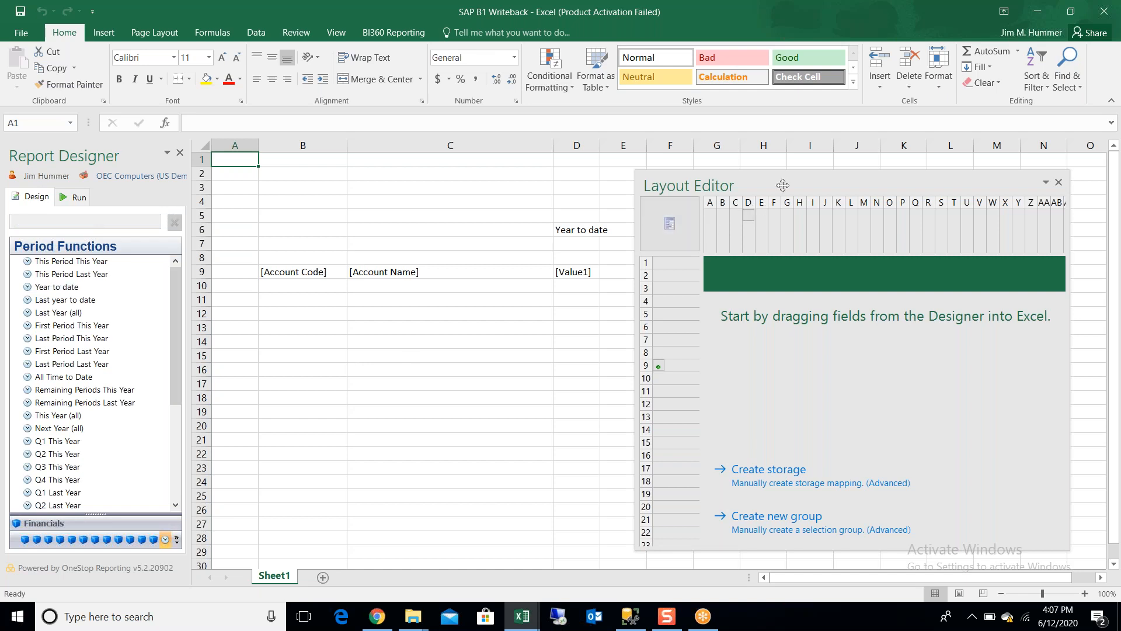
left_click_drag(783, 184, 834, 174)
left_click(709, 355)
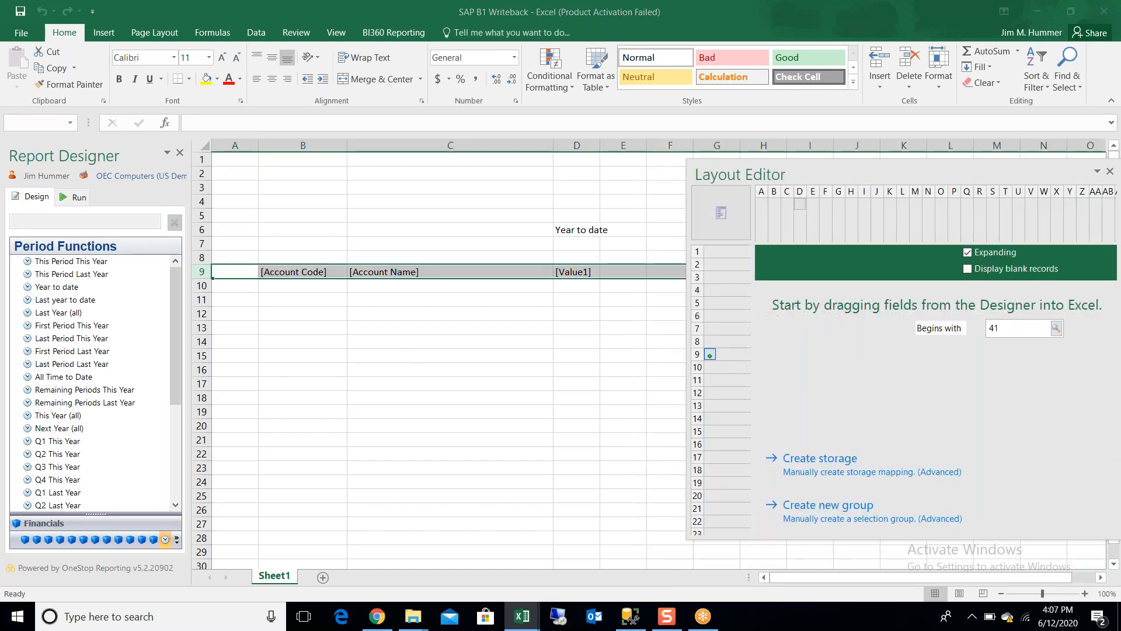
left_click(968, 269)
left_click(800, 204)
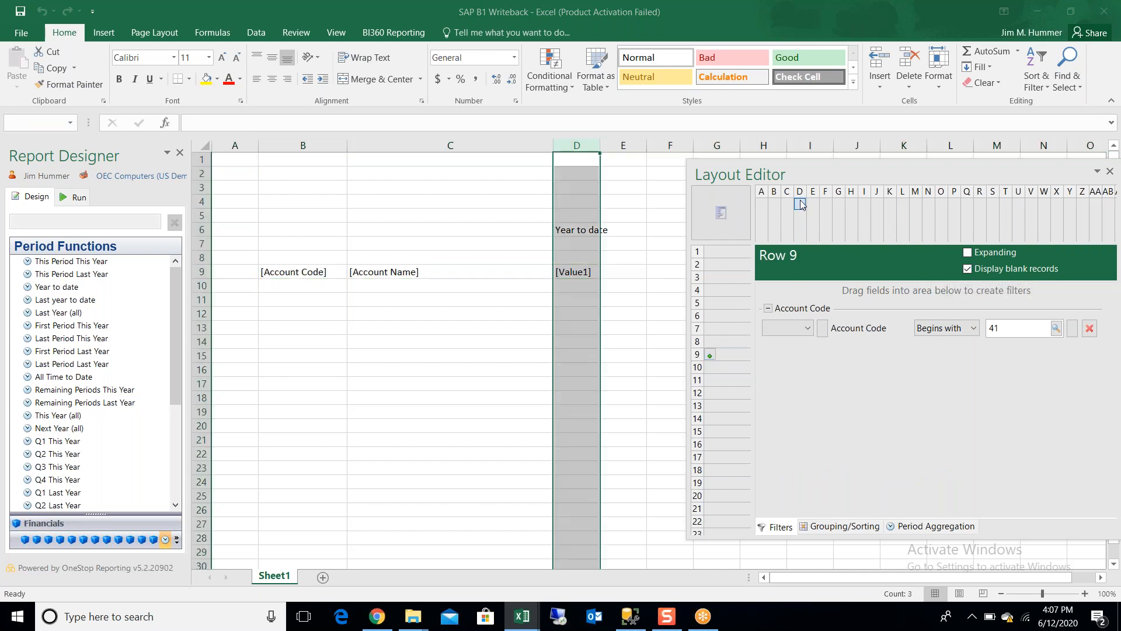
left_click(967, 254)
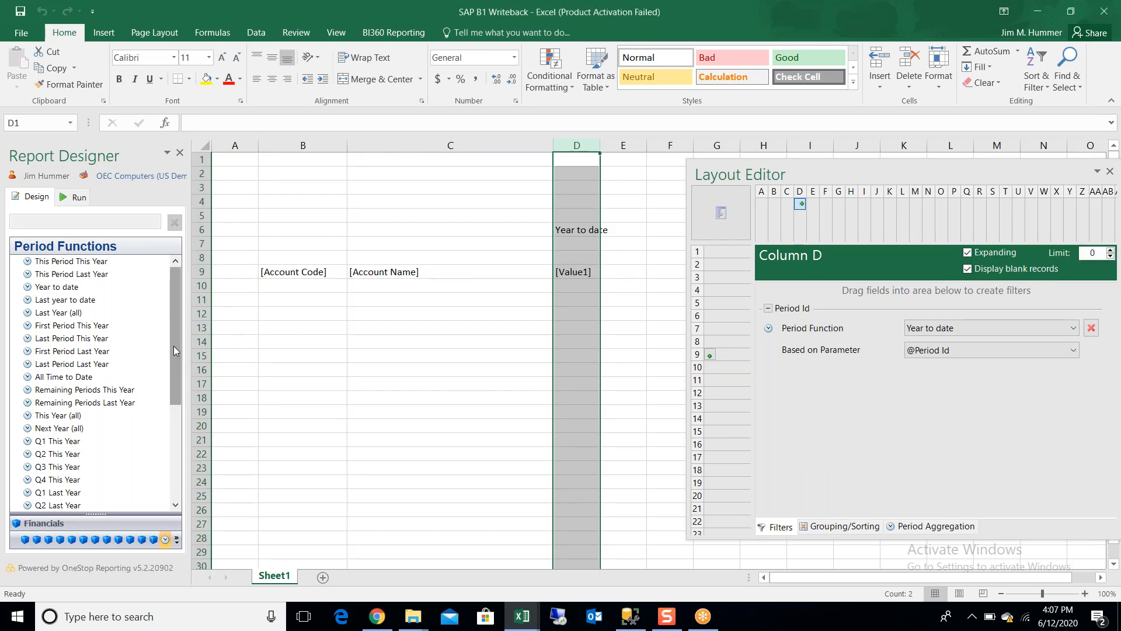
Add the Amount field from Journal Transaction - Rows JDT1 to cell E9
left_click(25, 540)
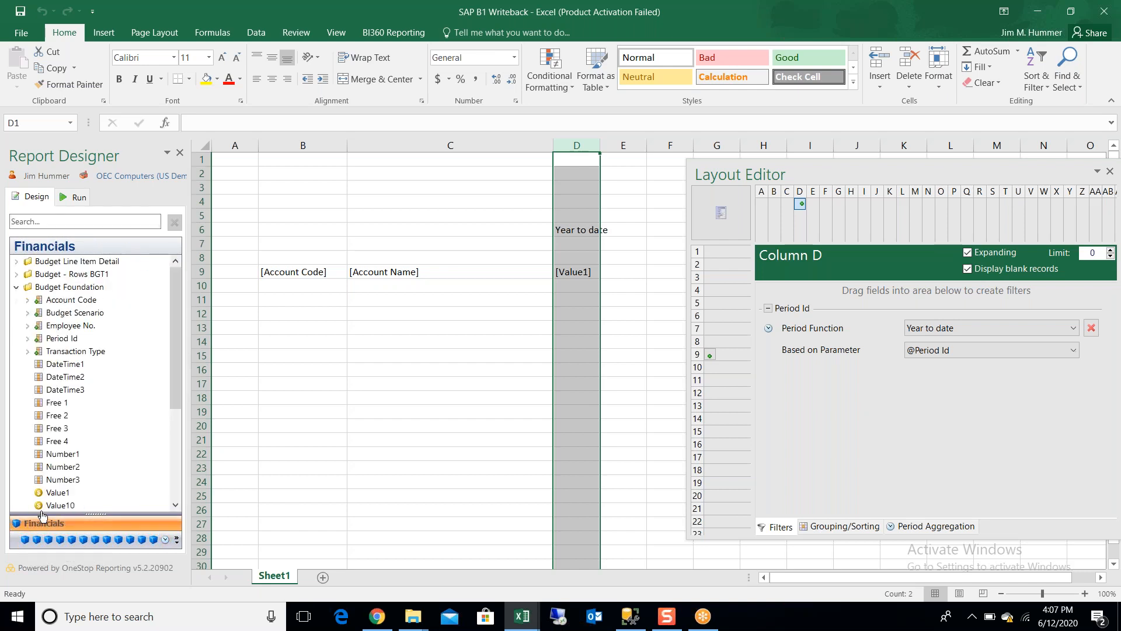
left_click(17, 288)
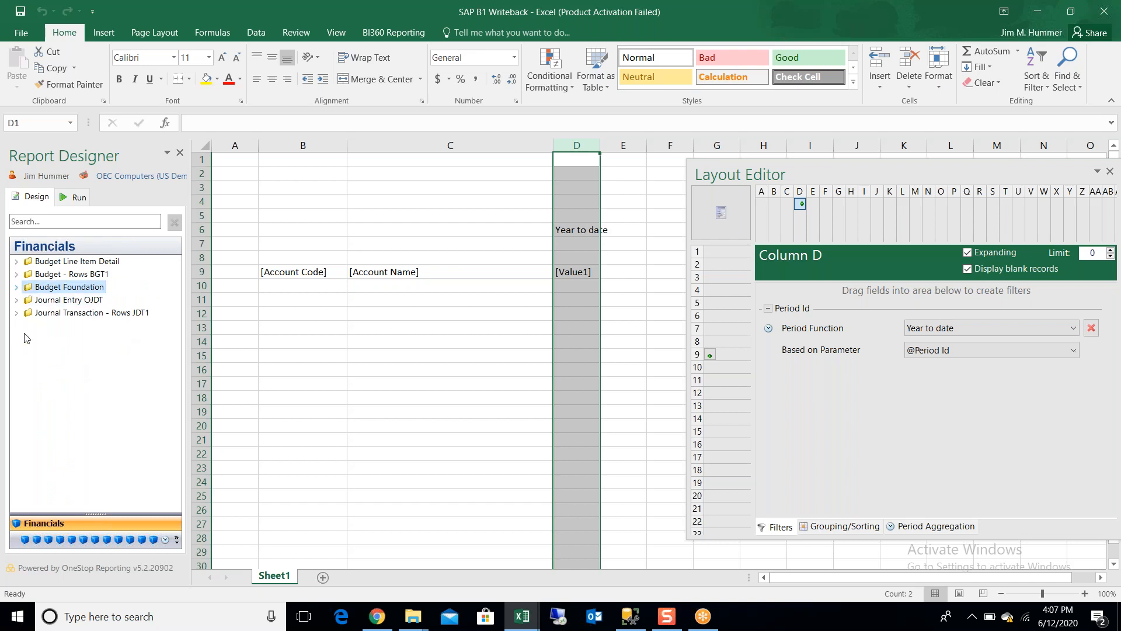
left_click(17, 314)
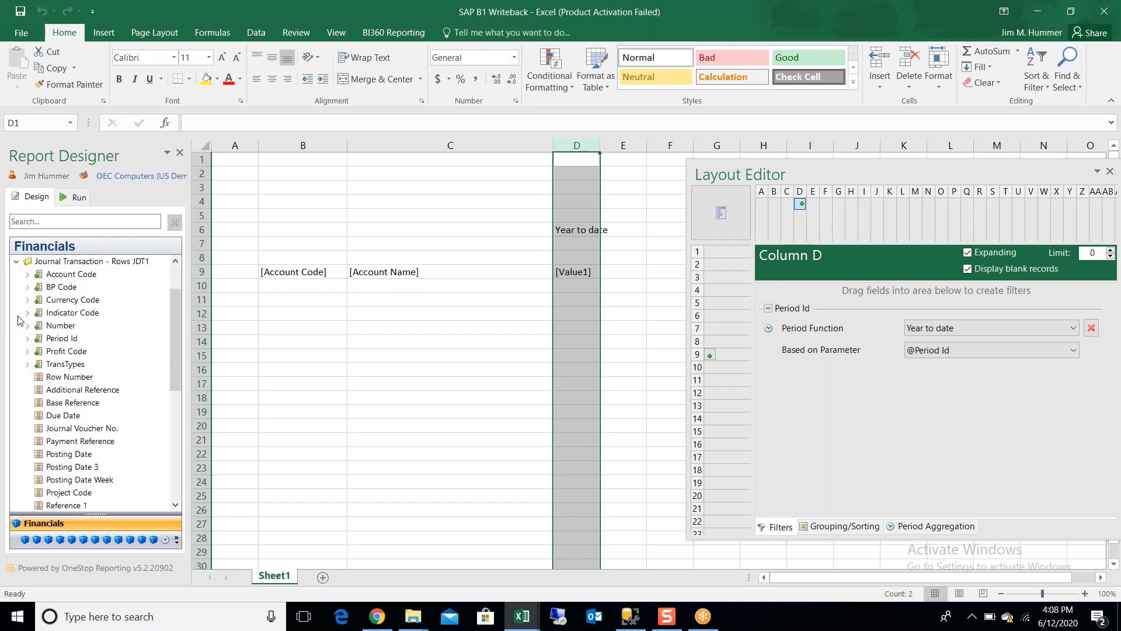
left_click_drag(177, 346, 174, 453)
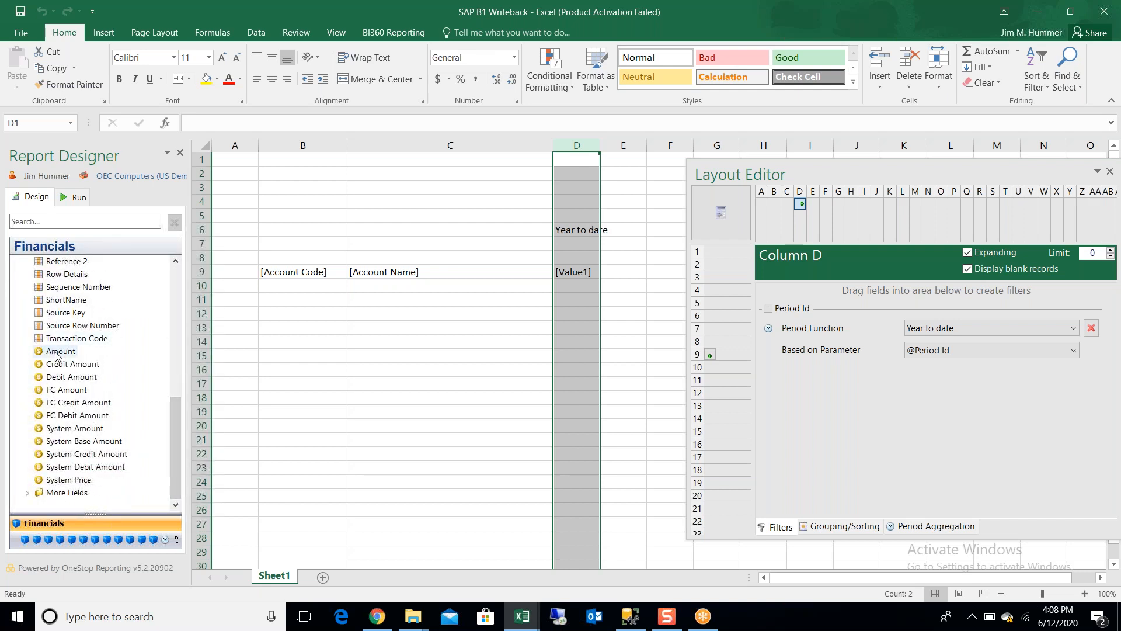
left_click_drag(57, 355, 619, 280)
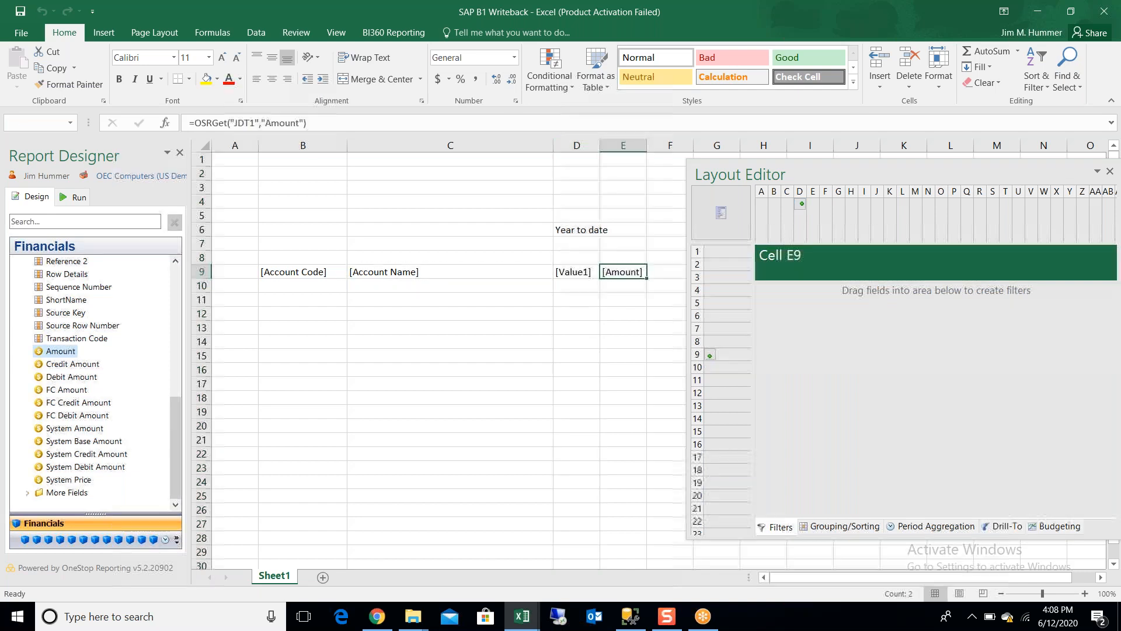
left_click(74, 197)
left_click(22, 200)
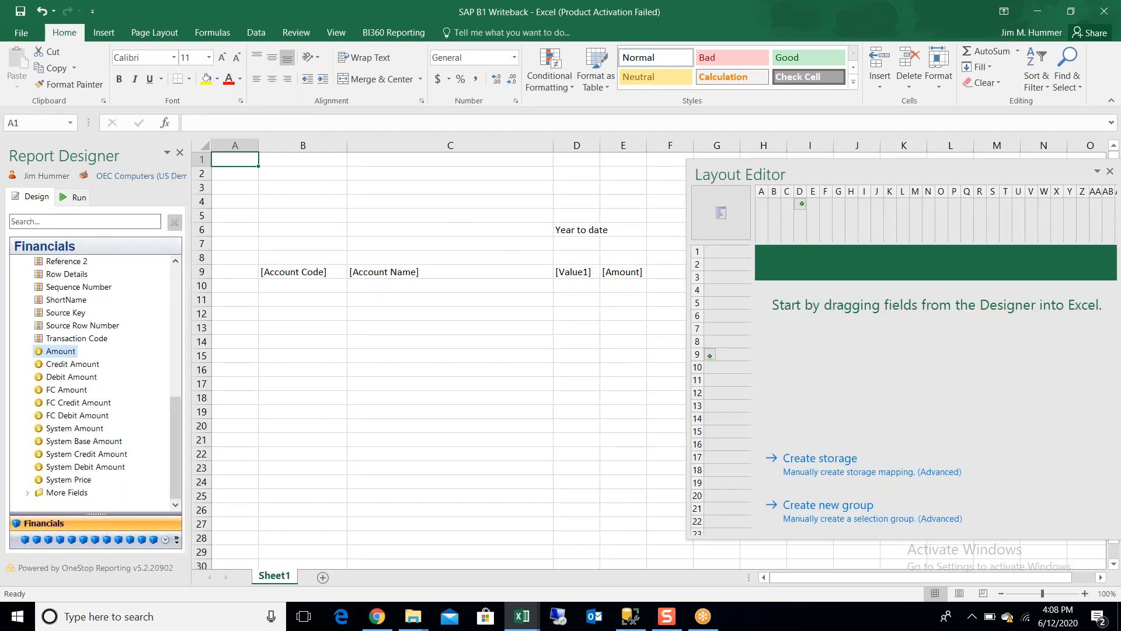
left_click(804, 208)
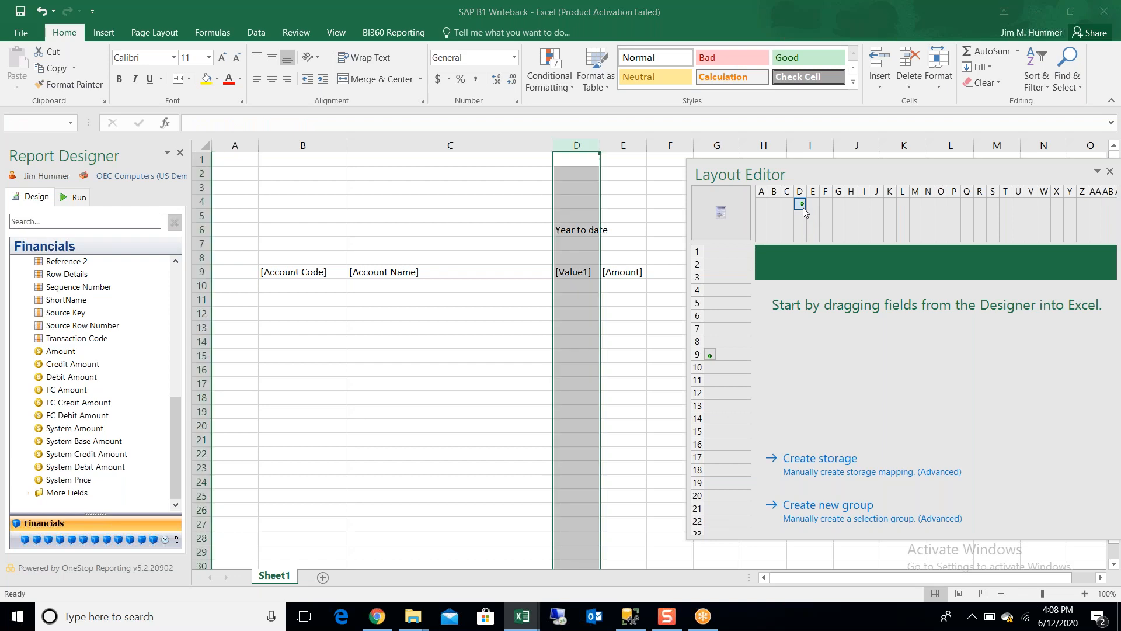
left_click_drag(806, 206, 818, 205)
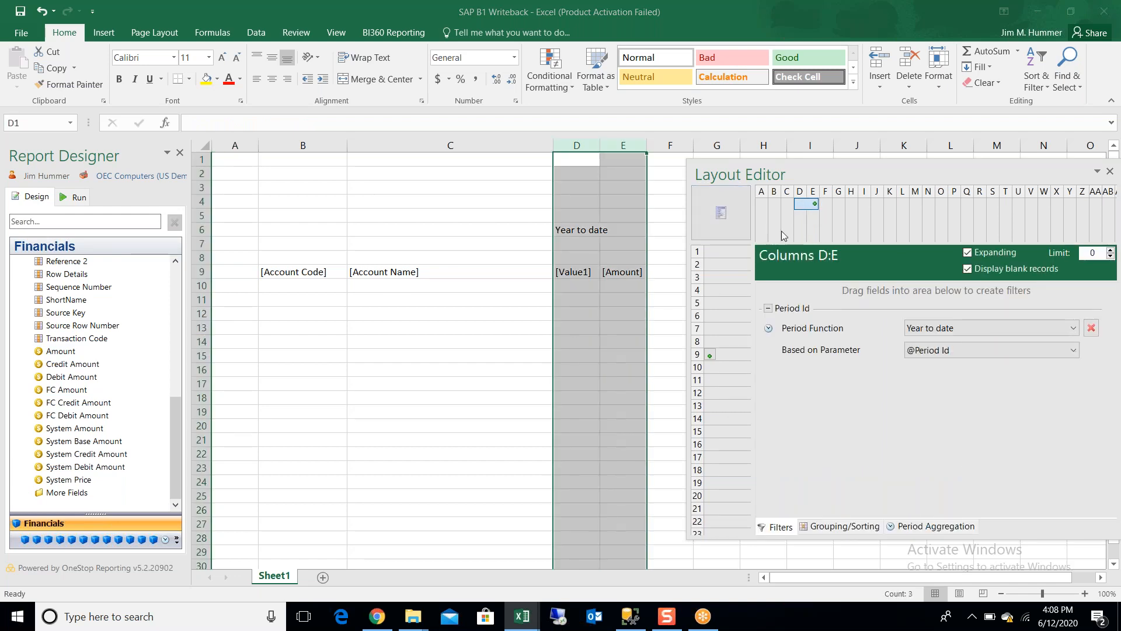
left_click_drag(817, 206, 804, 205)
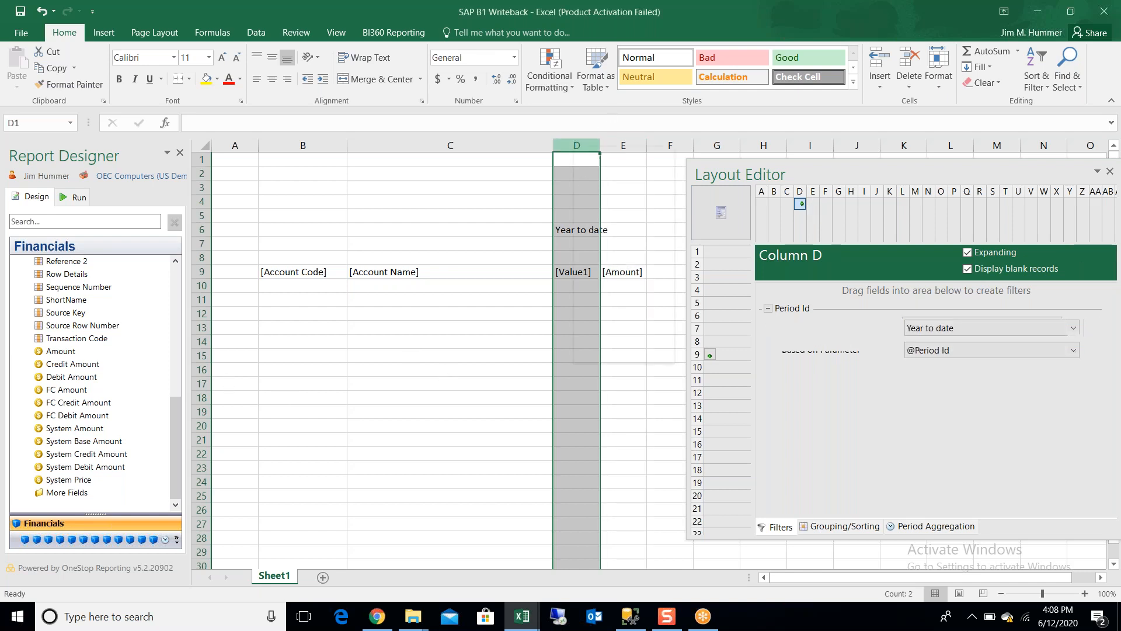
Insert a blank column before the Value1 column, ahead of the Year to date group
right_click(575, 145)
left_click(607, 248)
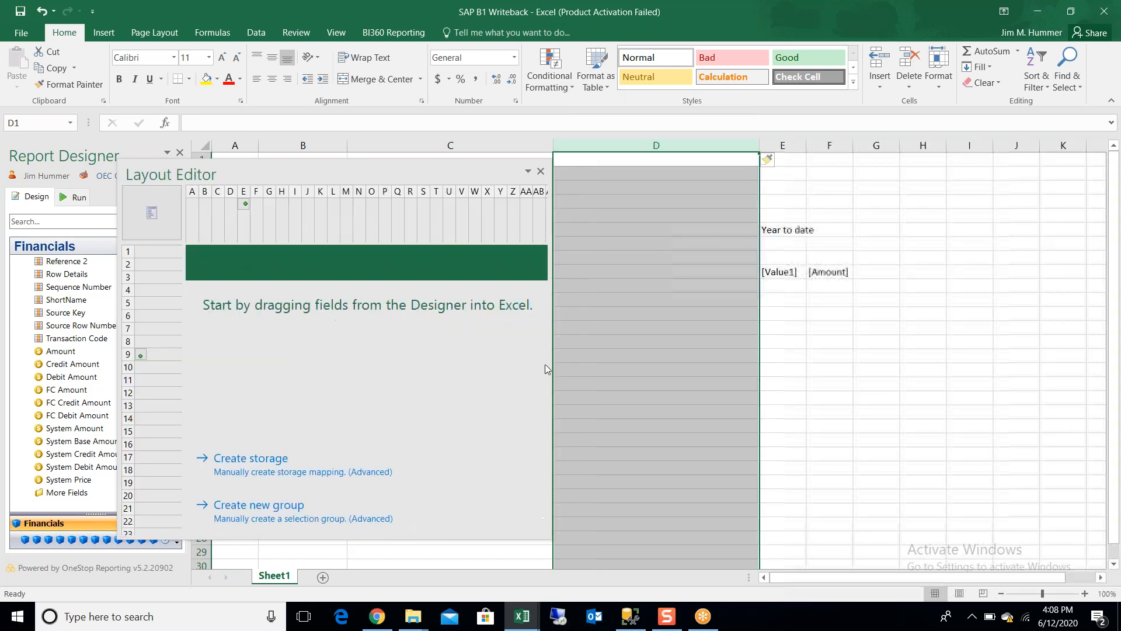
left_click(614, 339)
With the Layout Editor closed, add the JDT1 Amount field to cell D9 and narrow column D
left_click(541, 171)
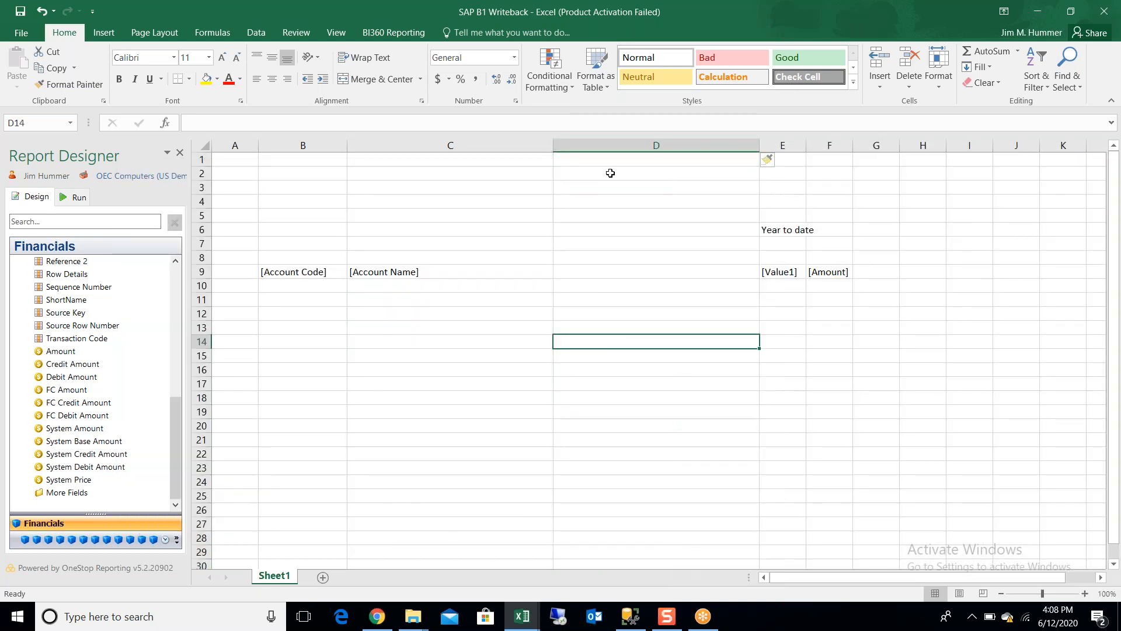
left_click_drag(61, 351, 605, 274)
left_click_drag(764, 143, 651, 162)
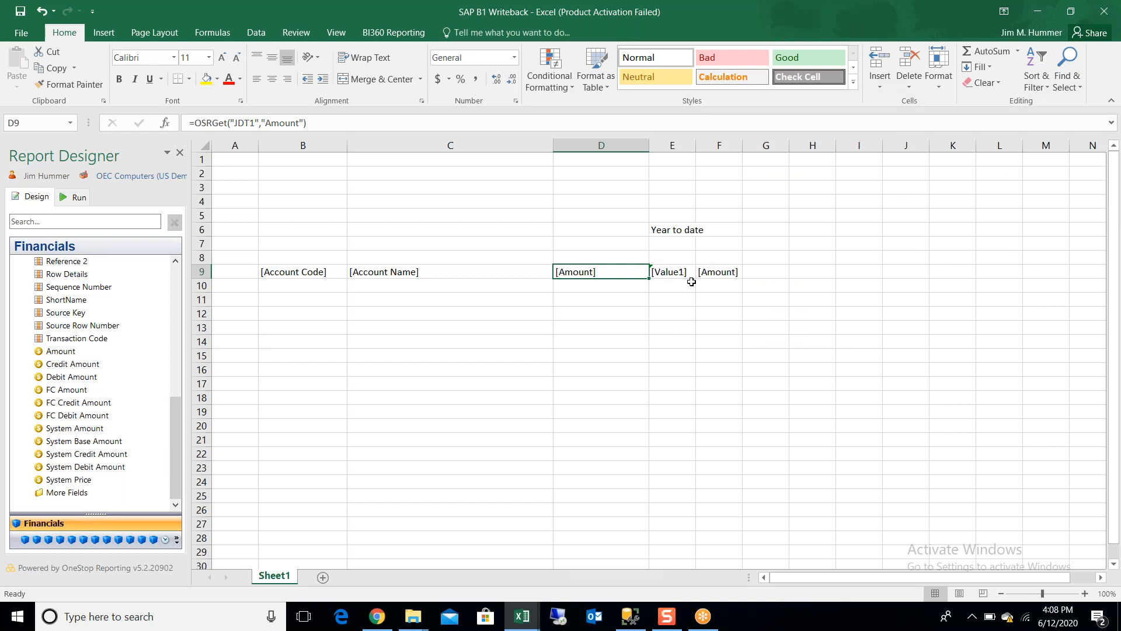
Delete column F containing the duplicate Amount field
right_click(720, 145)
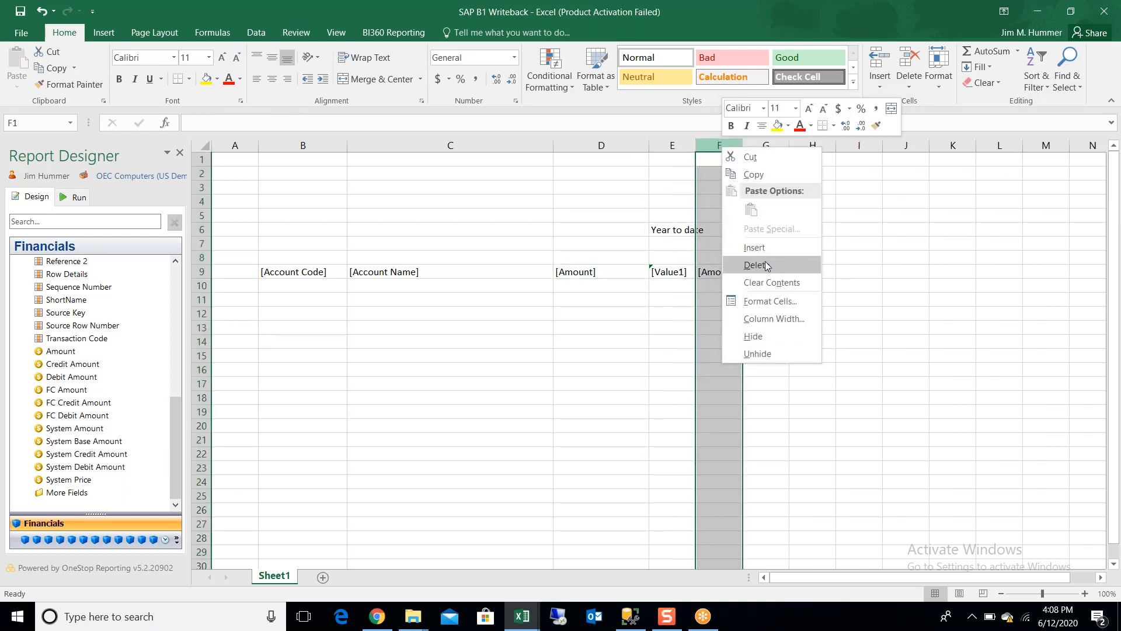
left_click(767, 266)
left_click(587, 410)
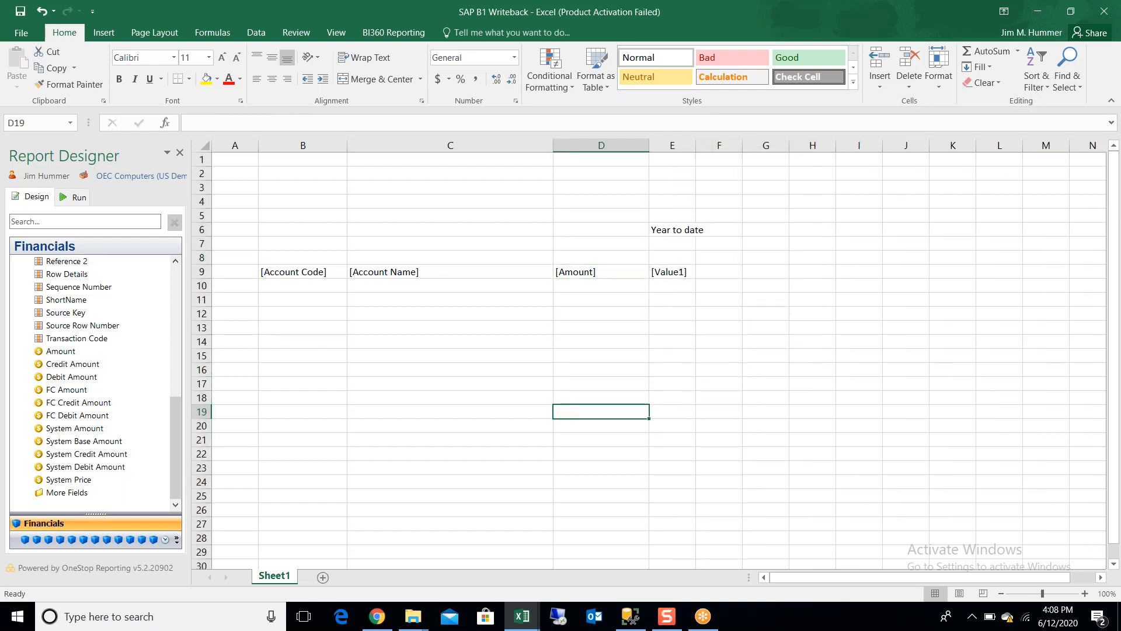
Open the Layout Editor and add the Year to date period function to column D above the Amount field, in cell D6
left_click(397, 35)
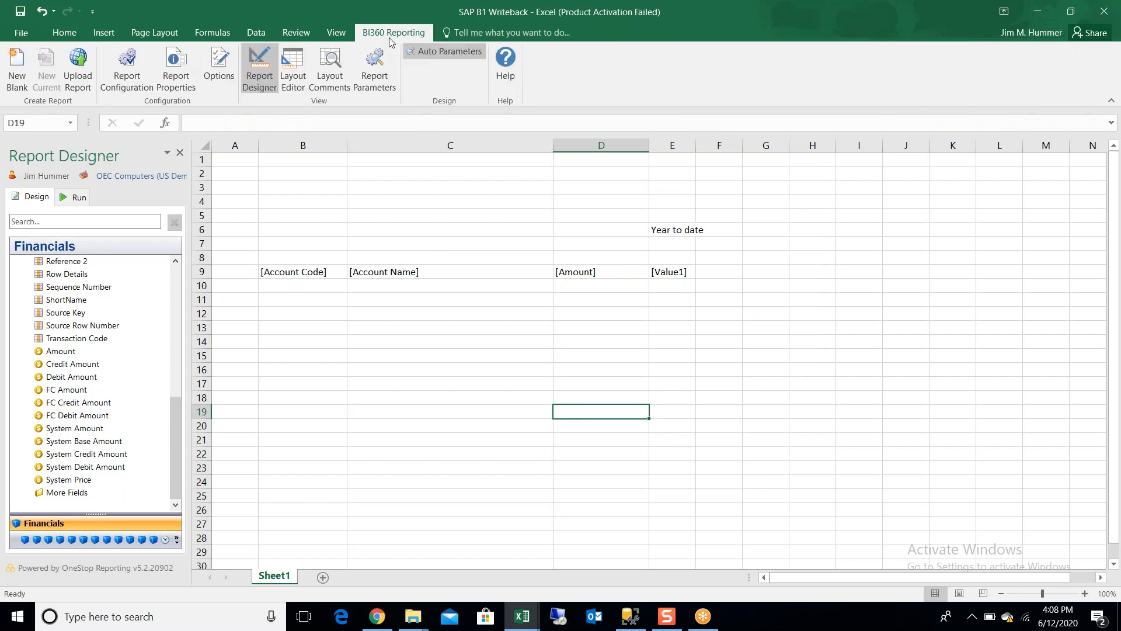
left_click(294, 75)
left_click_drag(347, 174, 969, 146)
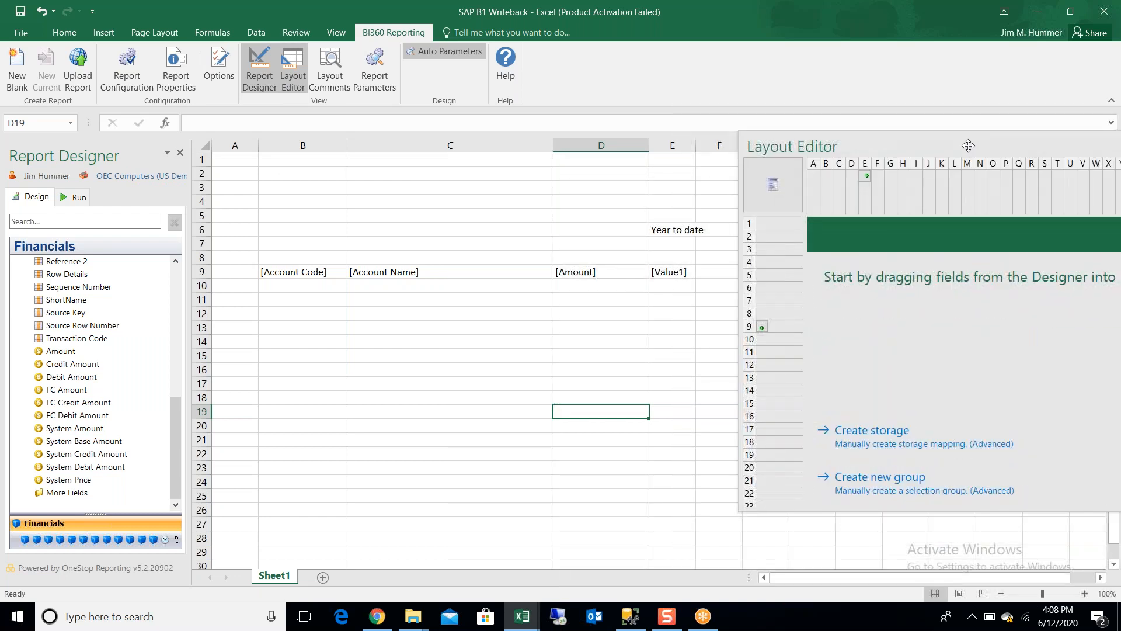
left_click(165, 540)
left_click(69, 288)
left_click_drag(69, 288, 576, 252)
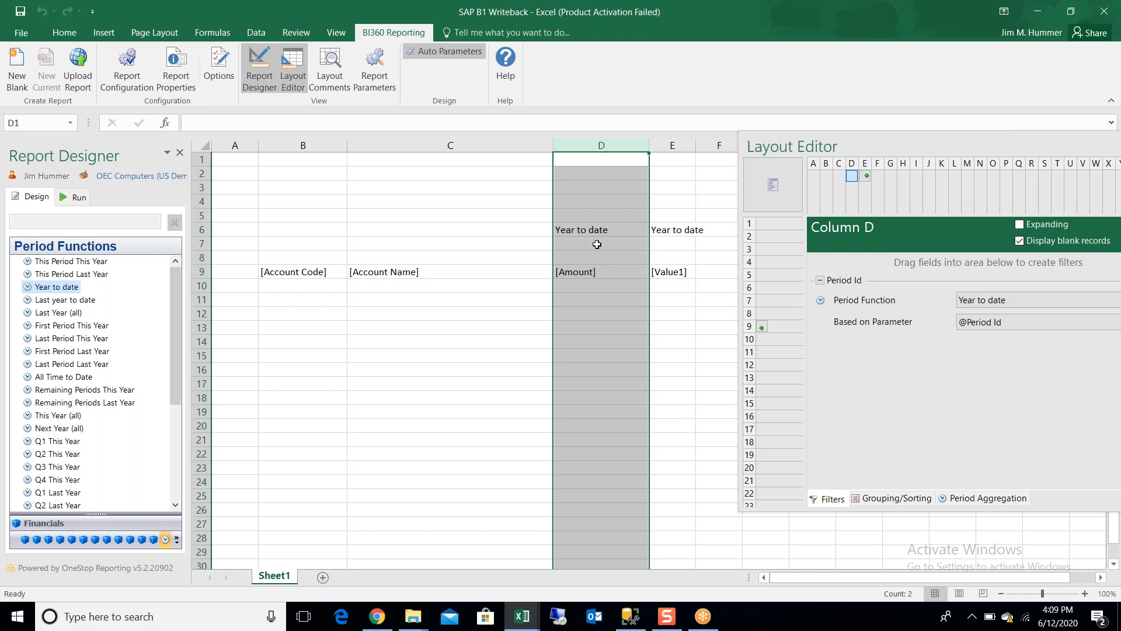
Label the two Year to date columns Actuals in D7 and Budget in E7
left_click(593, 246)
key("a")
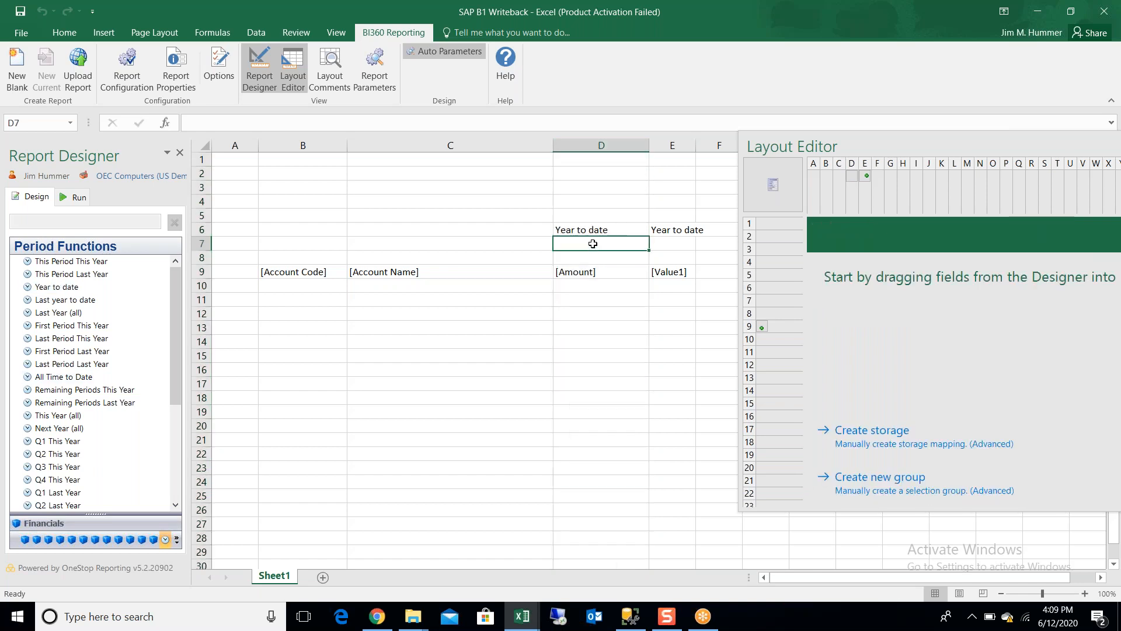
type("Actuals")
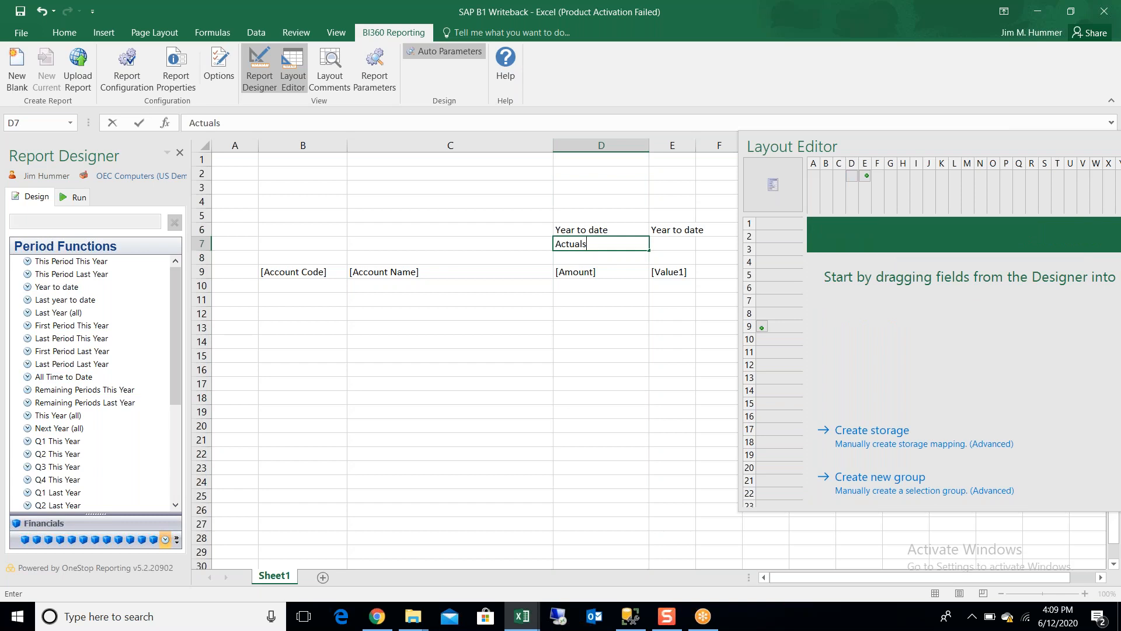
key("Tab")
type("Budget")
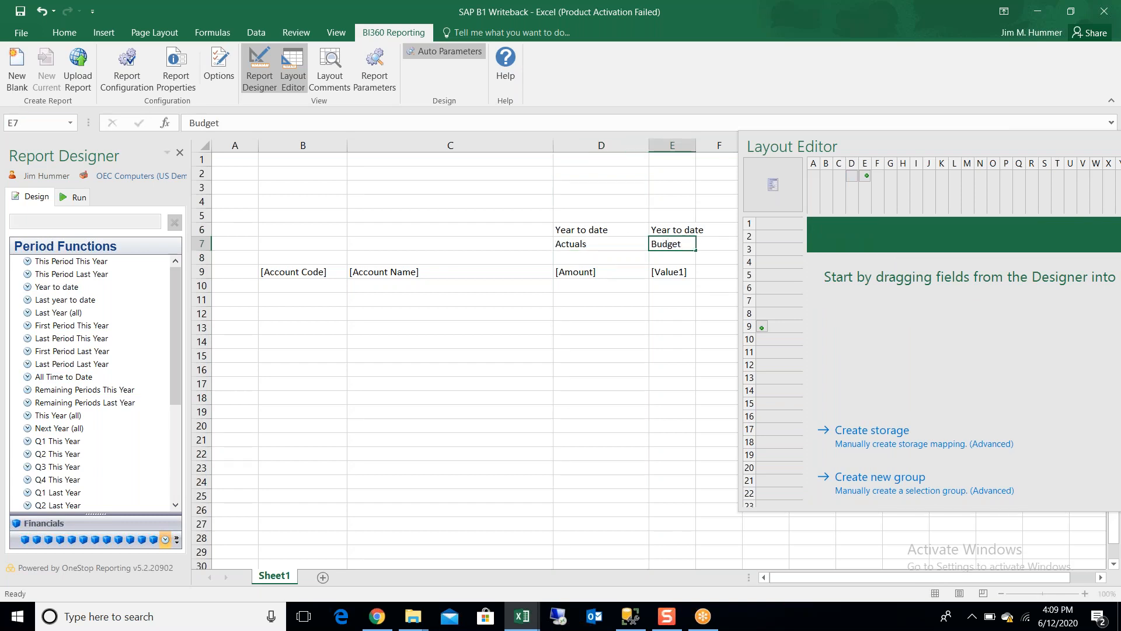
key("Tab")
Run the report for period 201603 to check the Actuals and Budget columns, and return to the design
left_click_drag(556, 135, 1104, 322)
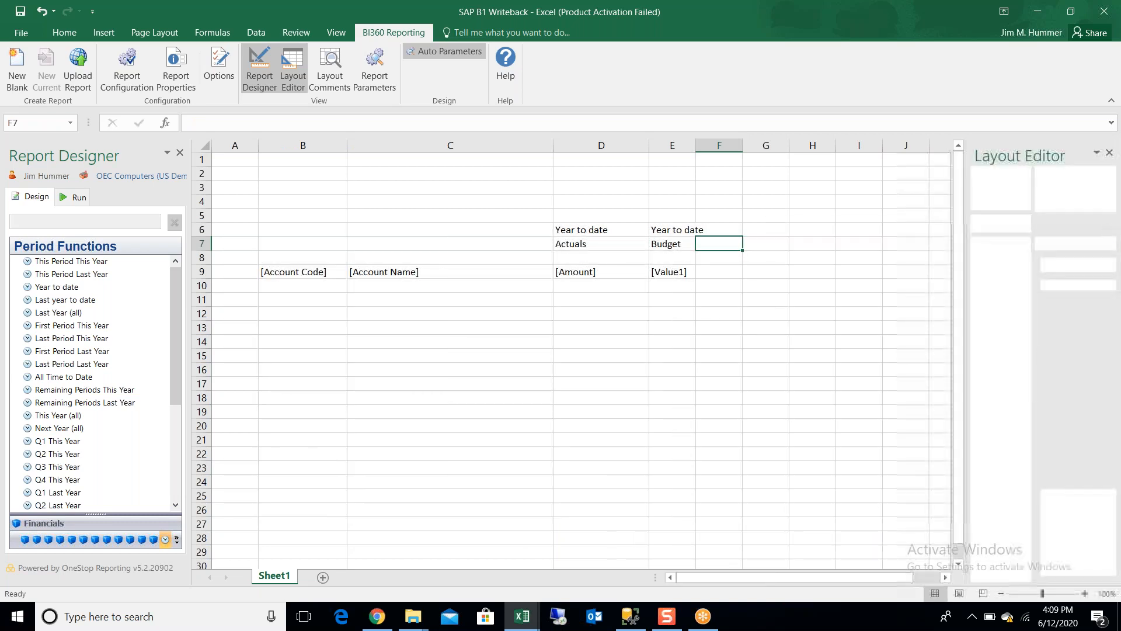
left_click(77, 197)
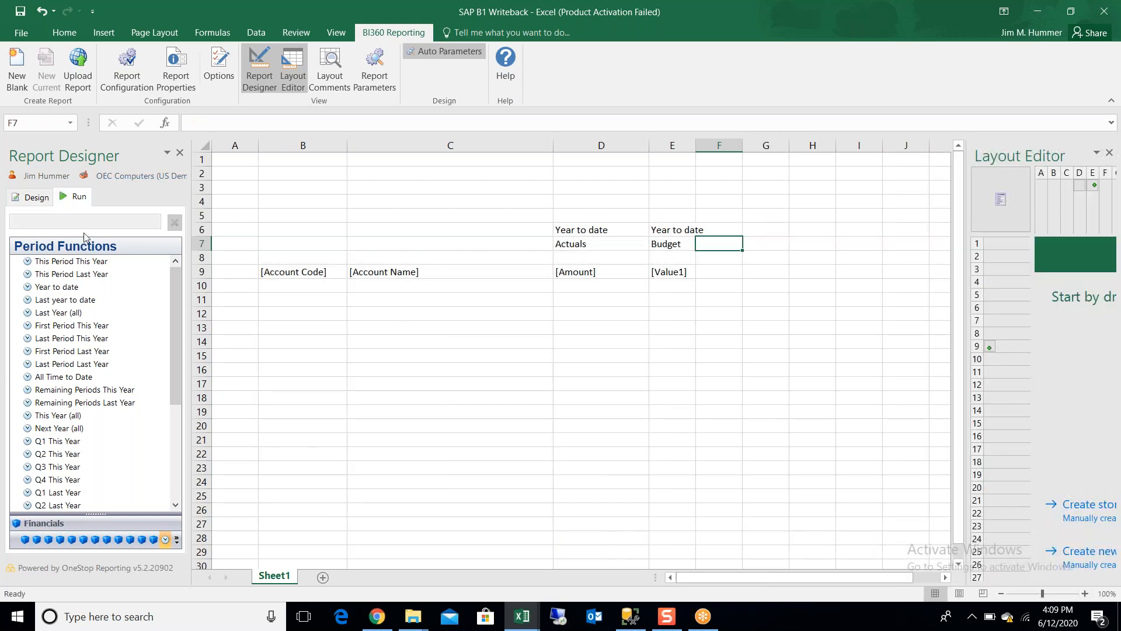
left_click(138, 514)
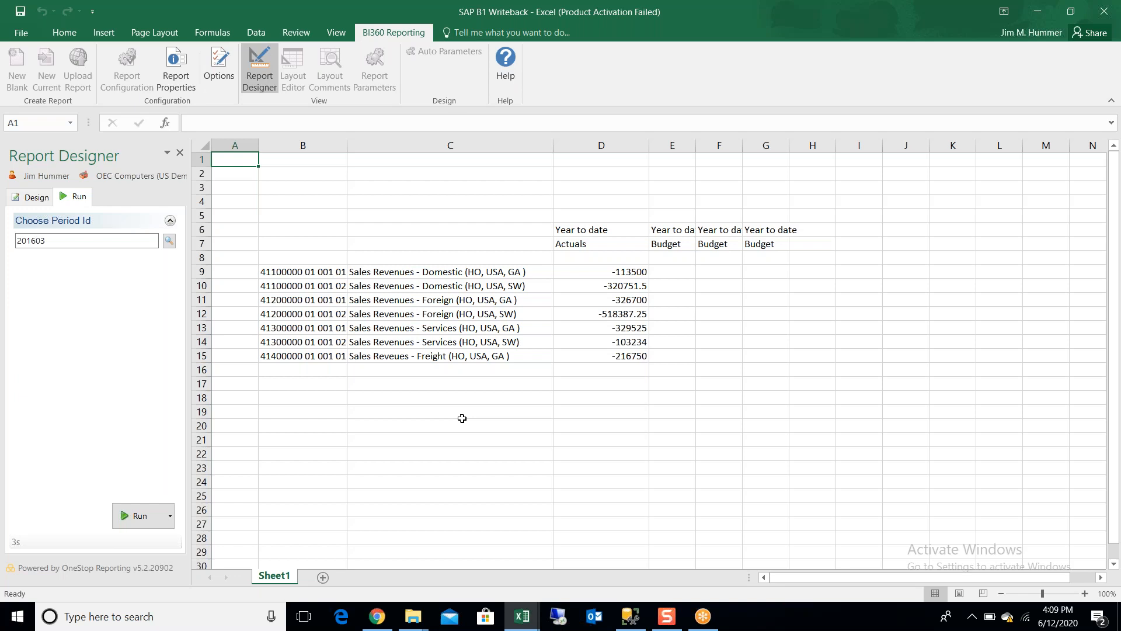
left_click(37, 199)
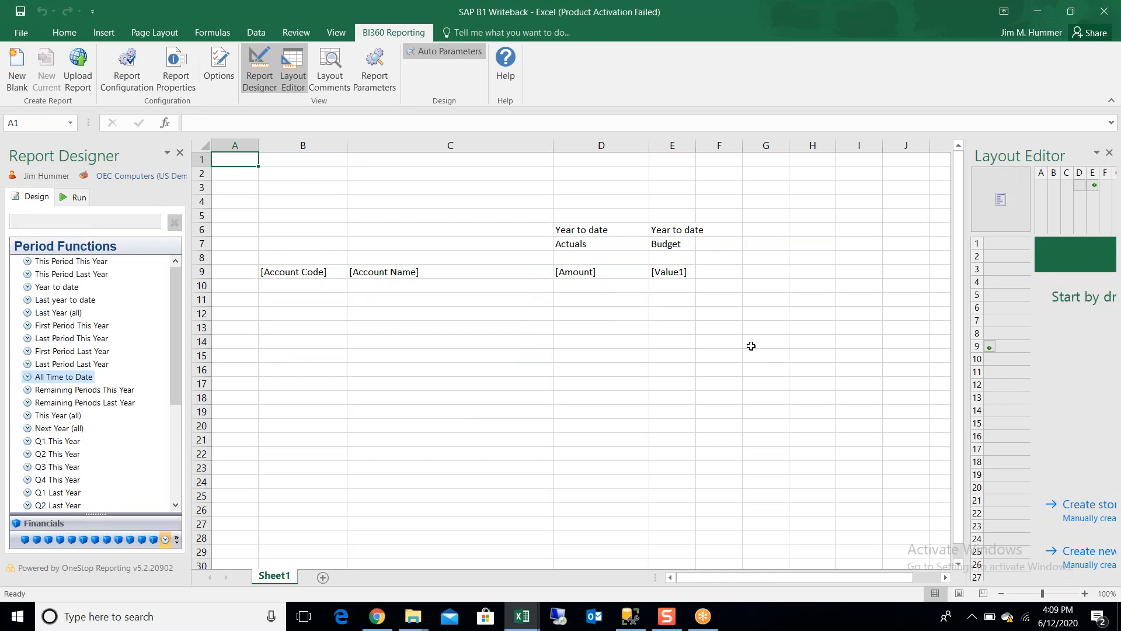
Filter column E's Year to date group by adding the Budget Scenario dimension from Budget Foundation
left_click_drag(1051, 147, 576, 314)
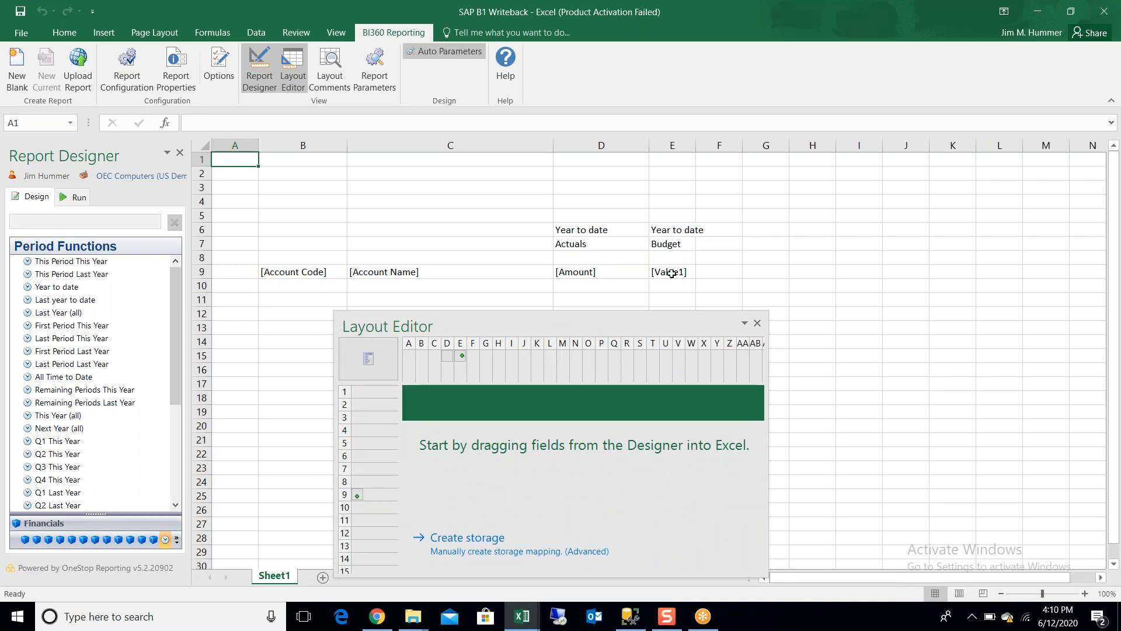
left_click(672, 146)
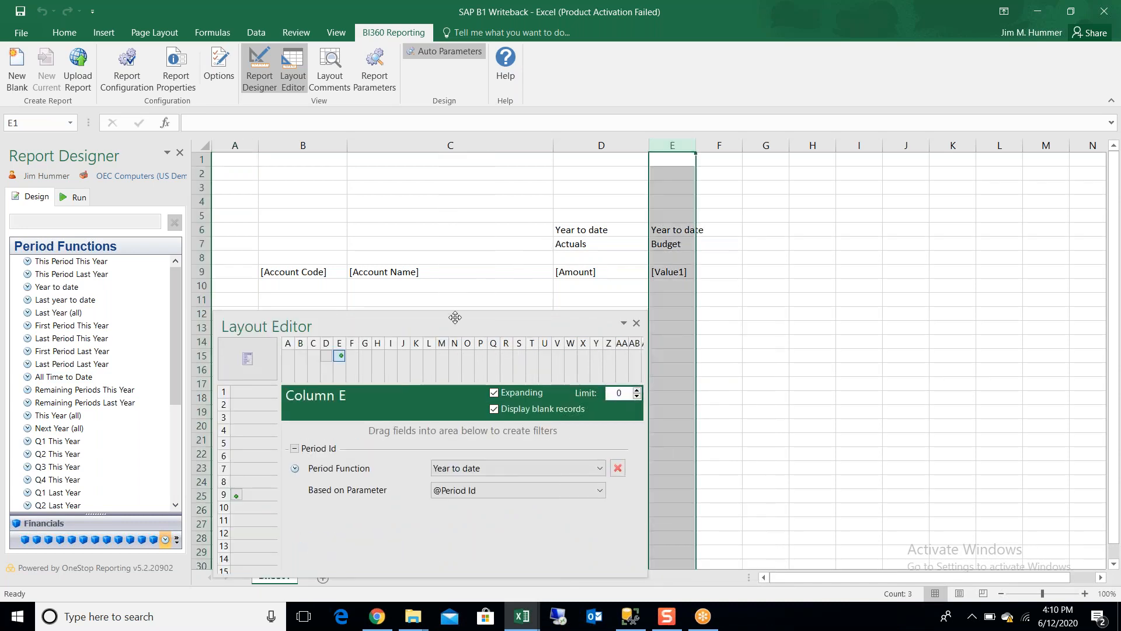
left_click_drag(455, 317, 439, 217)
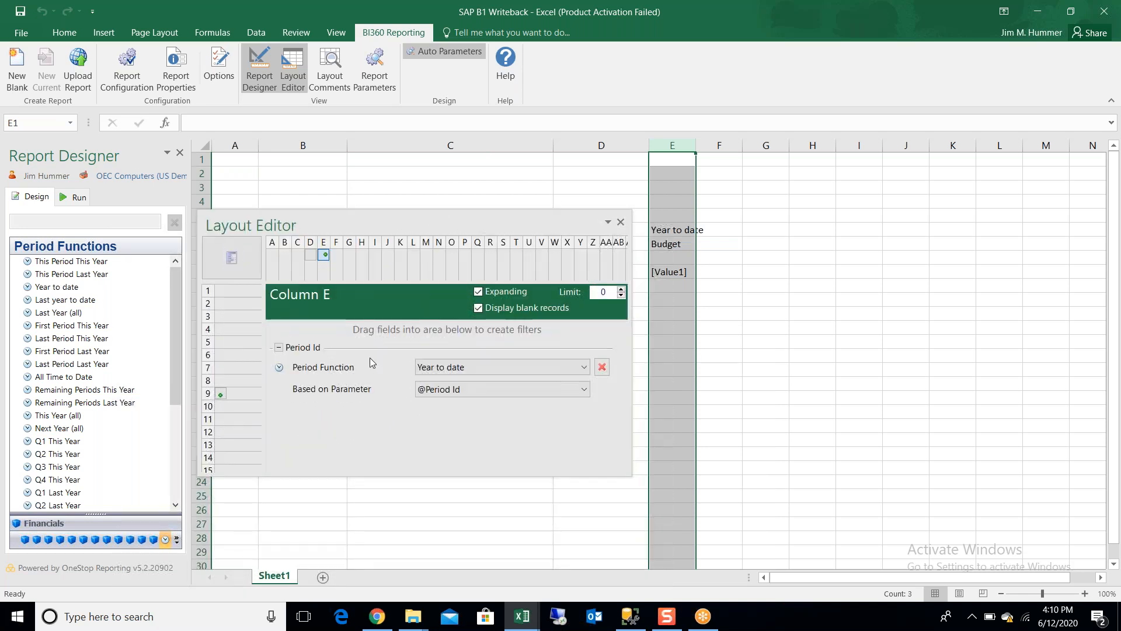
left_click(29, 540)
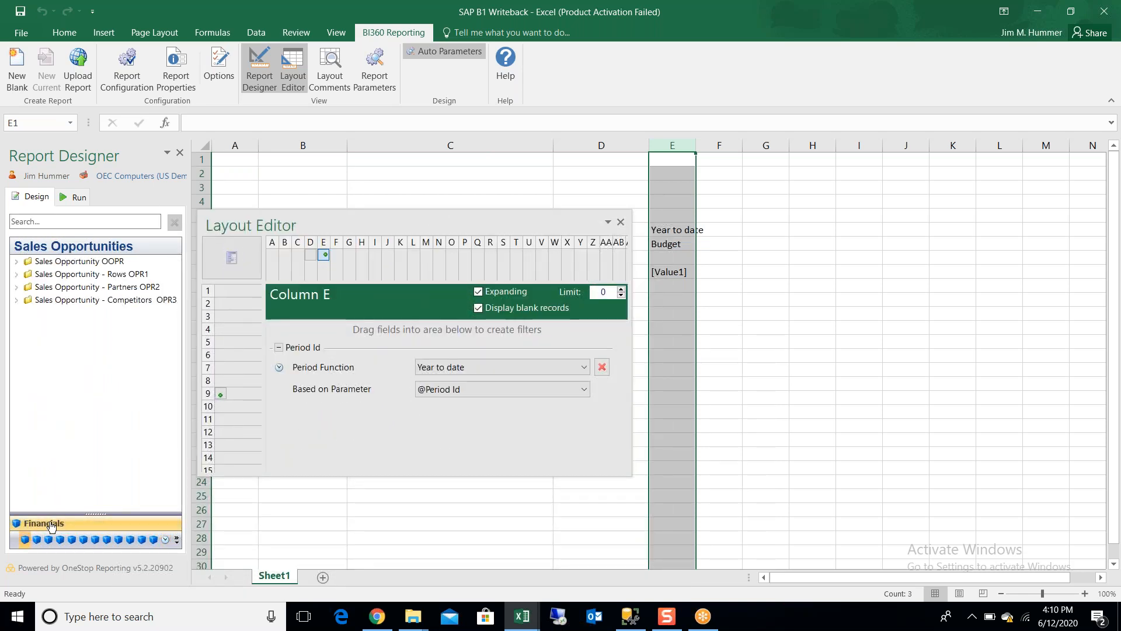
left_click(51, 525)
left_click_drag(176, 409, 167, 247)
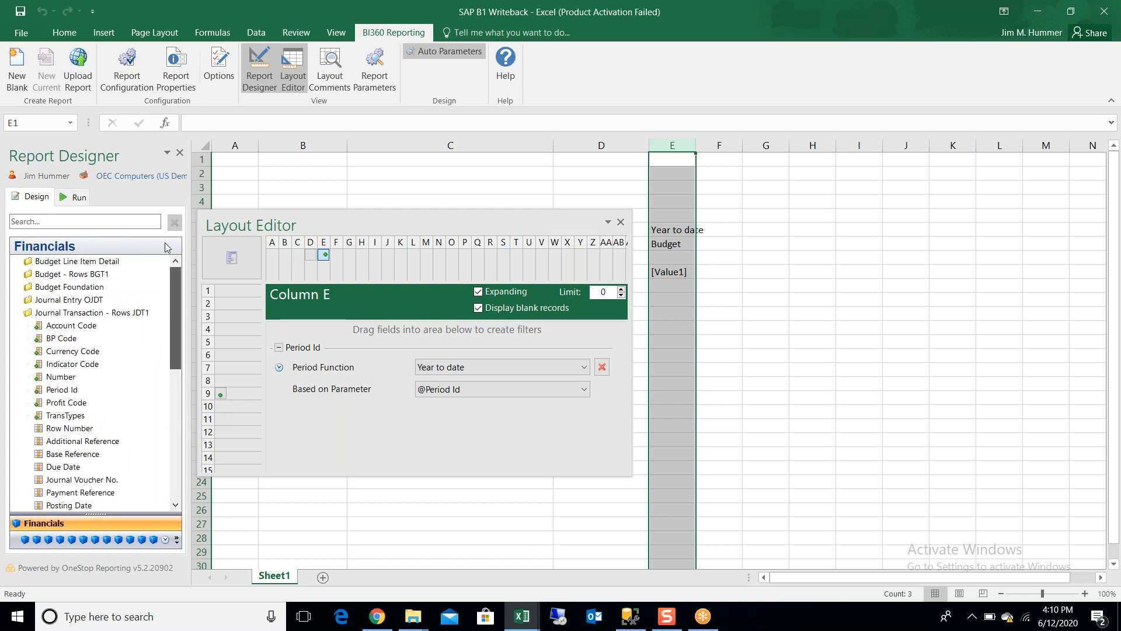
left_click(17, 313)
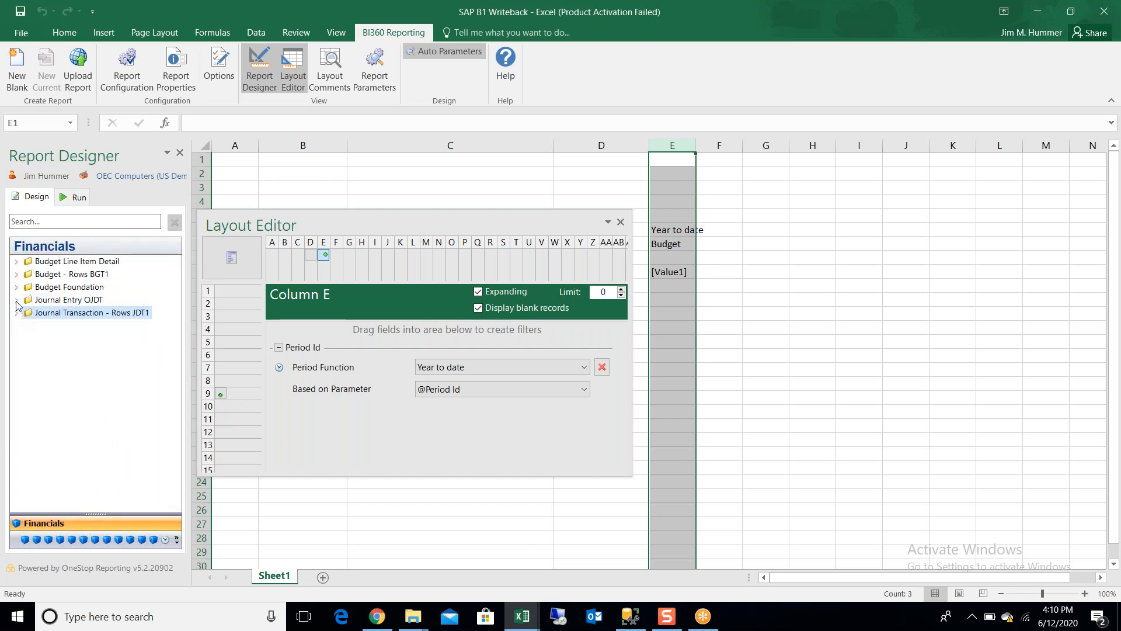
left_click(16, 287)
left_click_drag(91, 288, 333, 428)
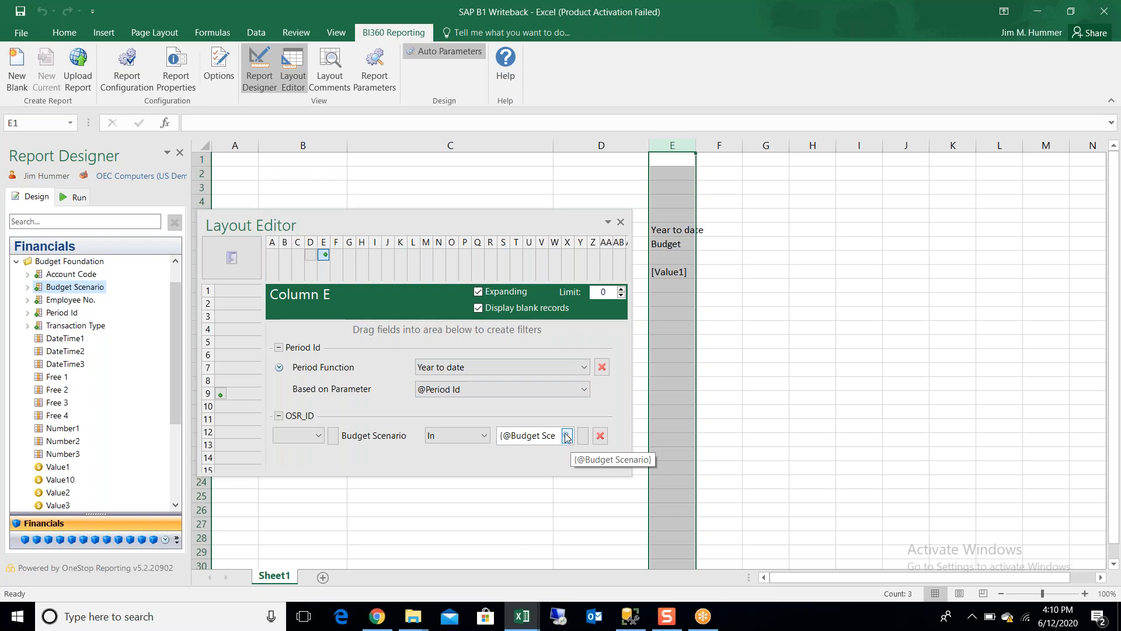
Run the report for period 201603 with budget scenario 1, Budget 2016, and return to the design
left_click(75, 197)
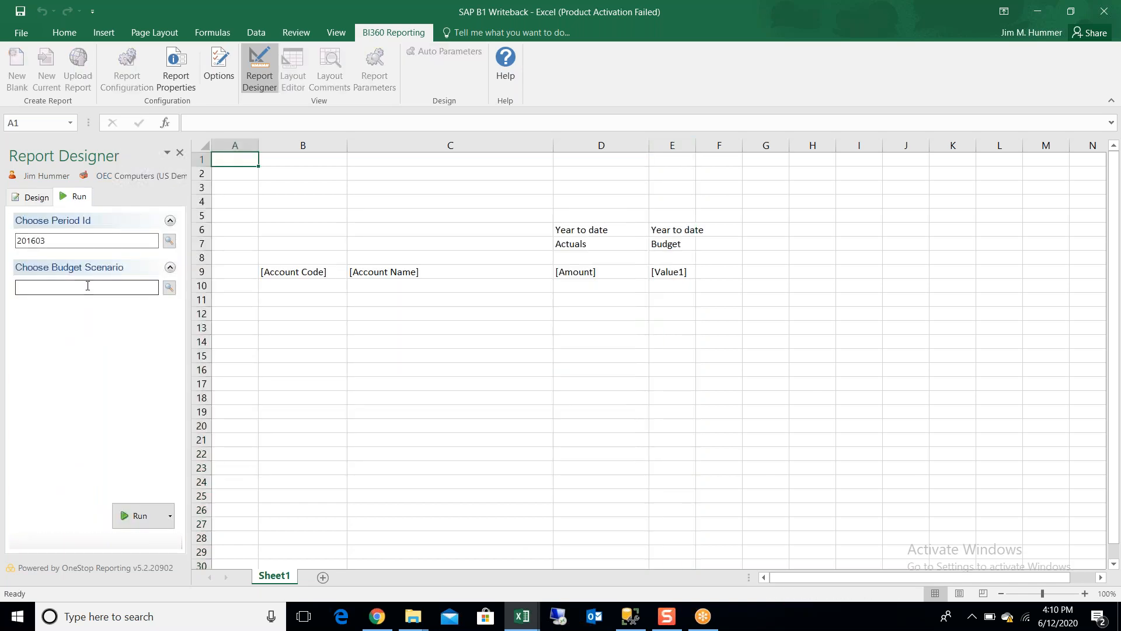
left_click(168, 287)
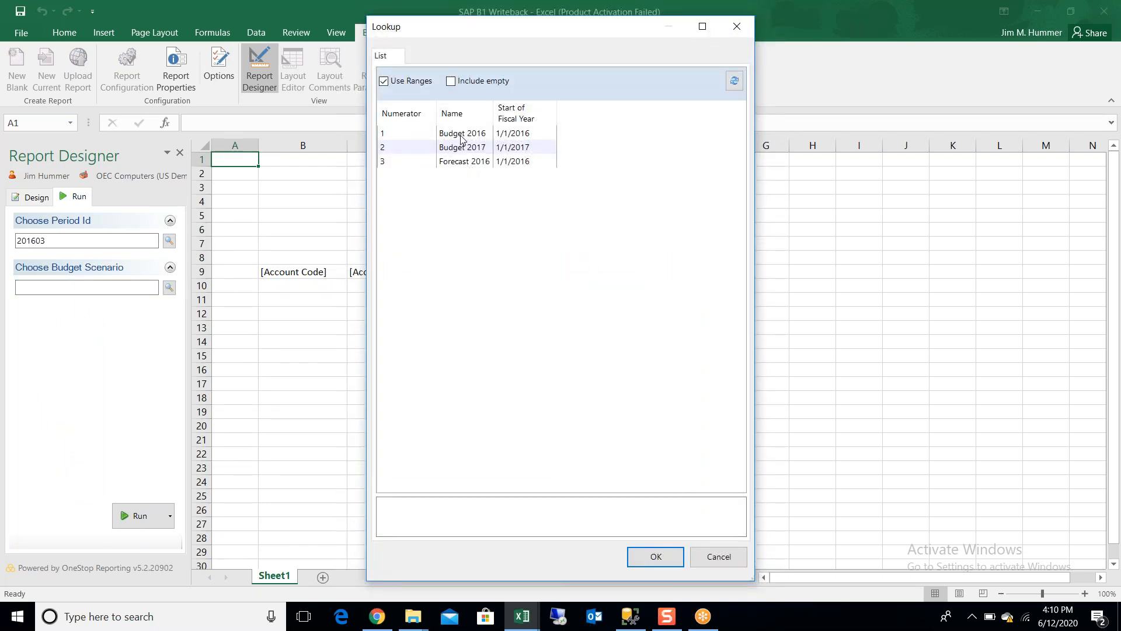
left_click(461, 139)
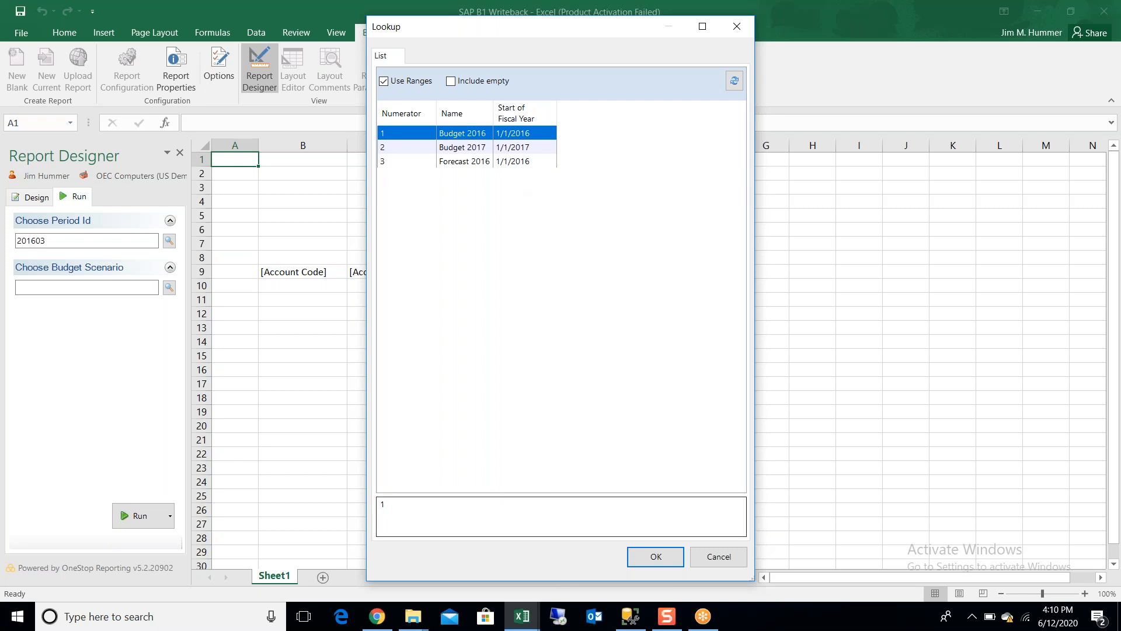
left_click(646, 556)
left_click(136, 515)
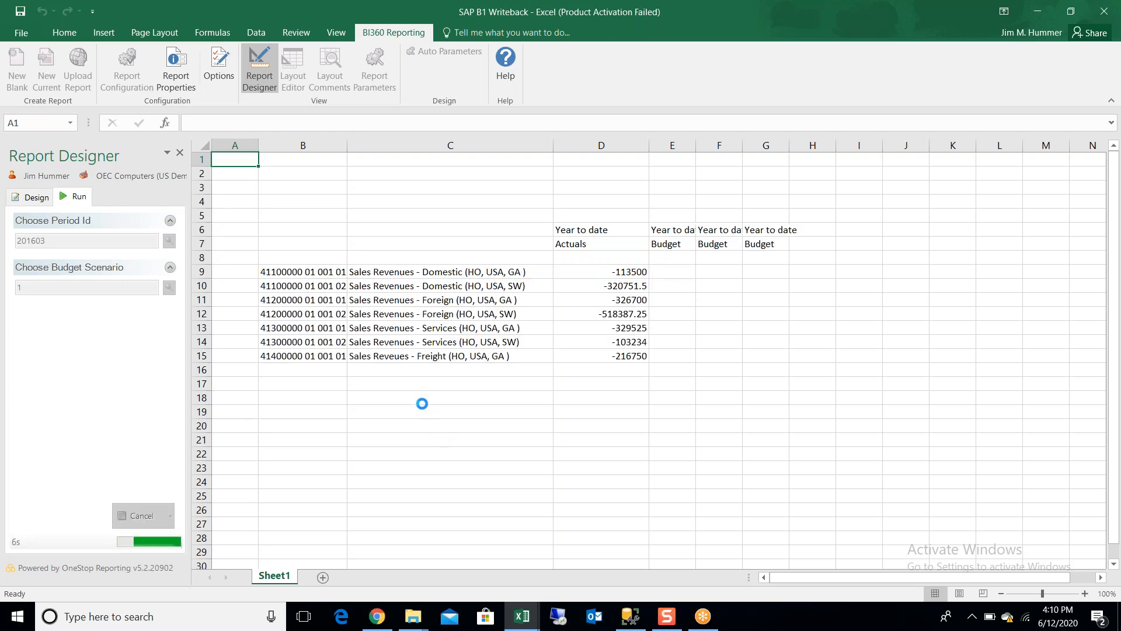
left_click(28, 198)
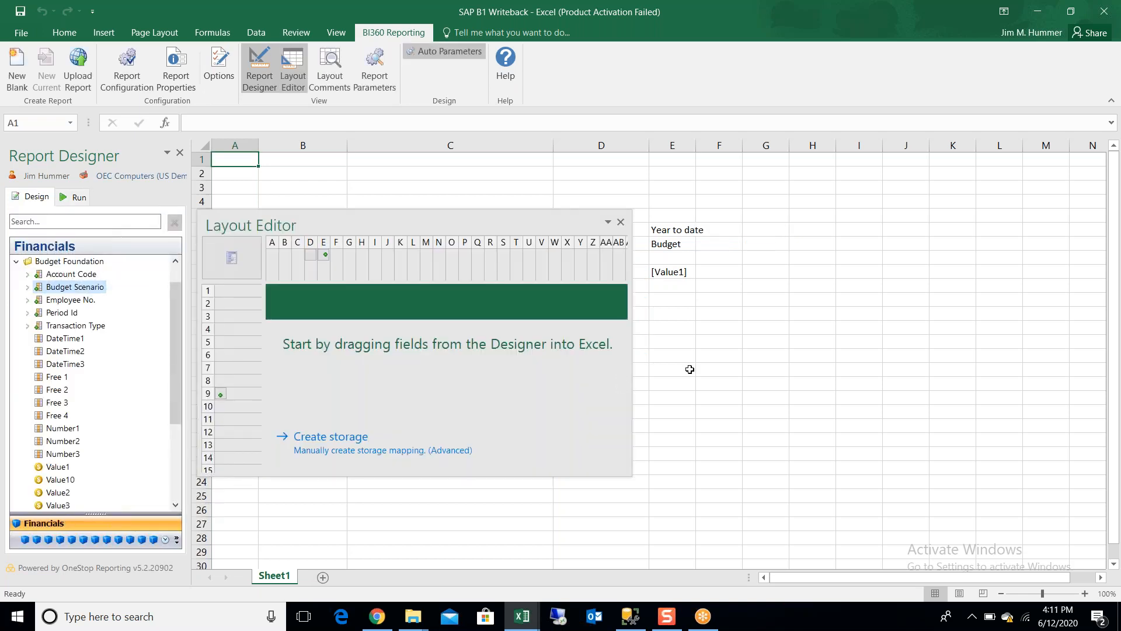
Define budgeting storage for the Value1 cell E9 to Budget Foundation and review the choices for its Period Id mandatory field
left_click(676, 267)
left_click_drag(465, 231, 465, 160)
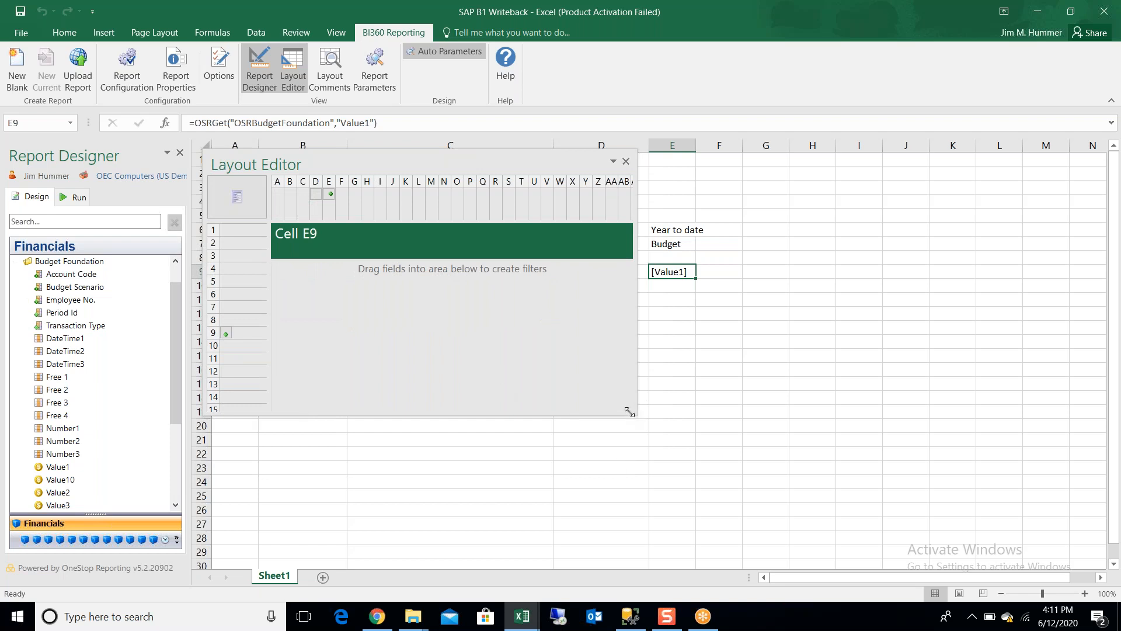
left_click_drag(638, 415, 808, 531)
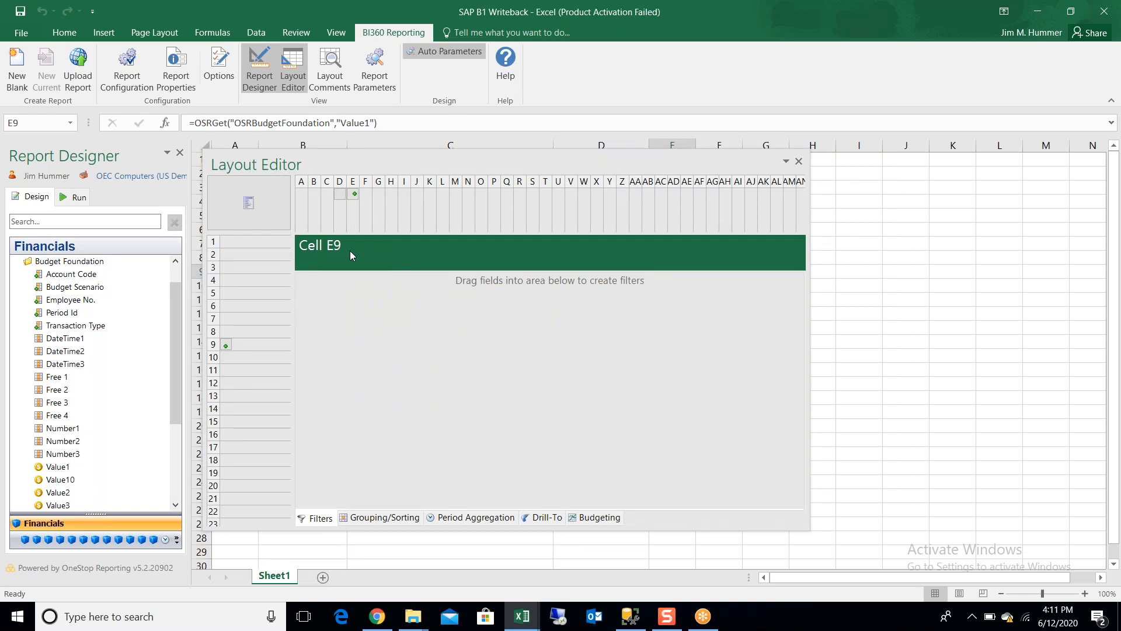
left_click_drag(451, 161, 465, 142)
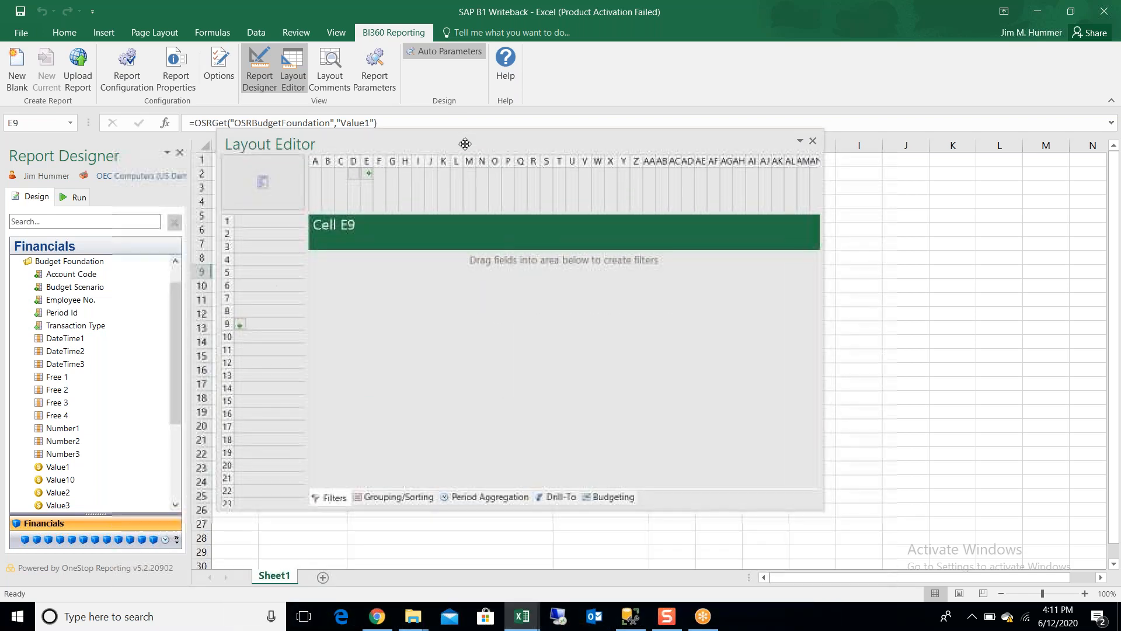
left_click(601, 498)
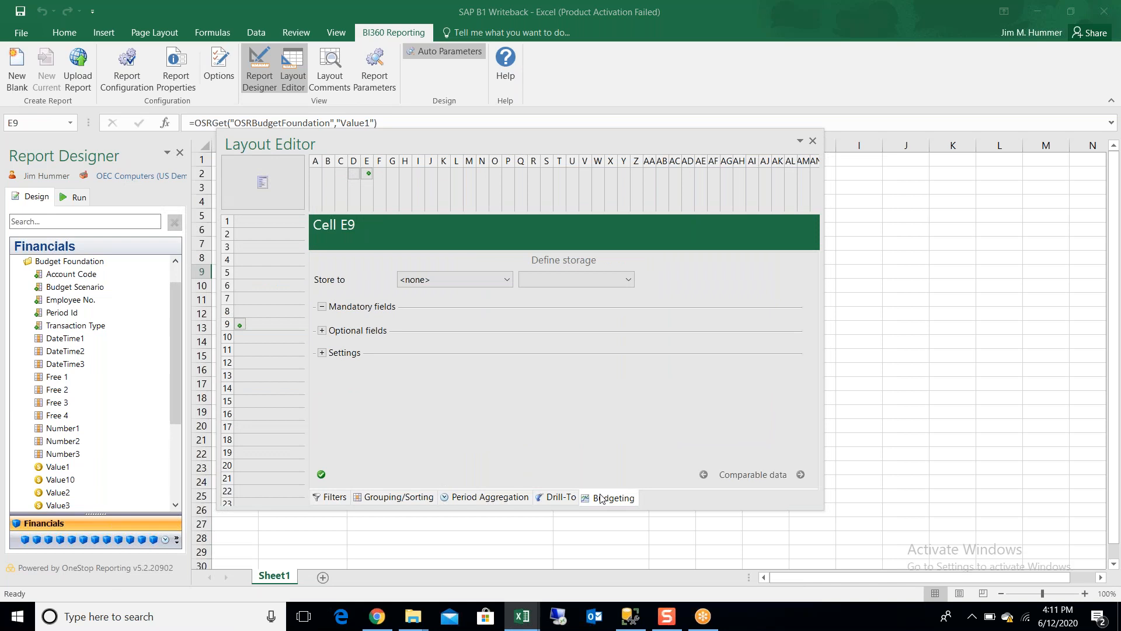
left_click(506, 280)
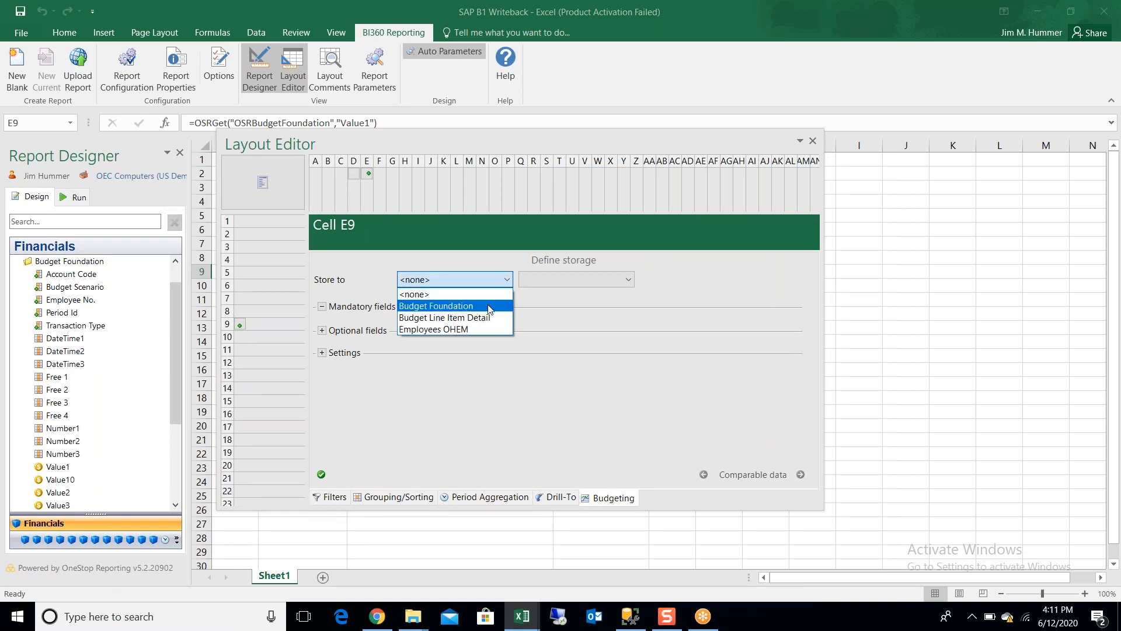
left_click(489, 305)
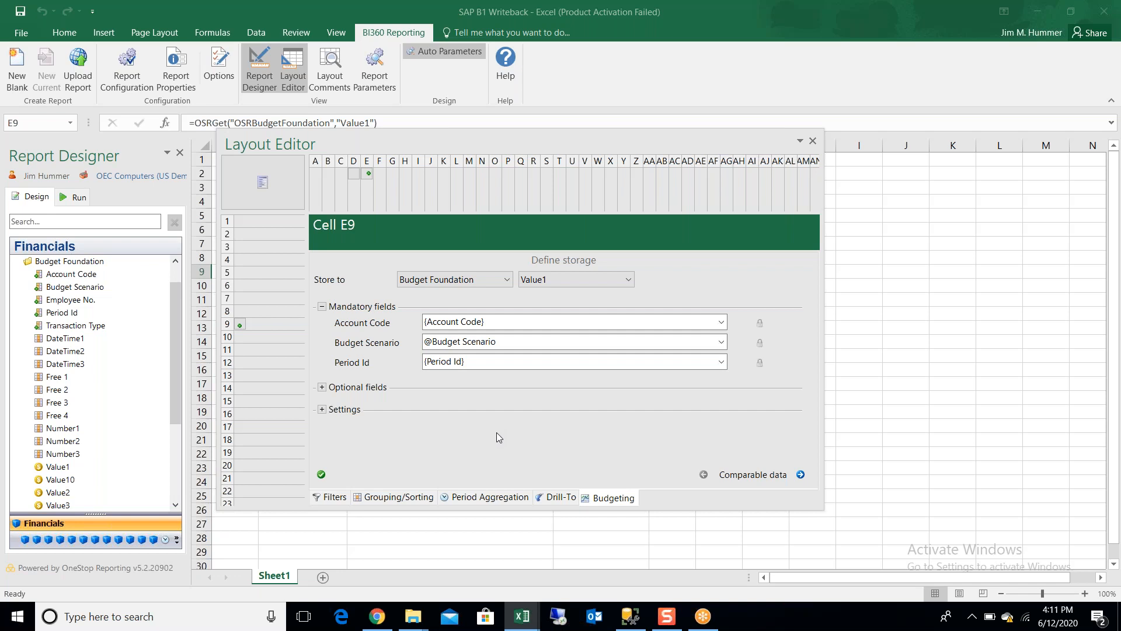
left_click(722, 362)
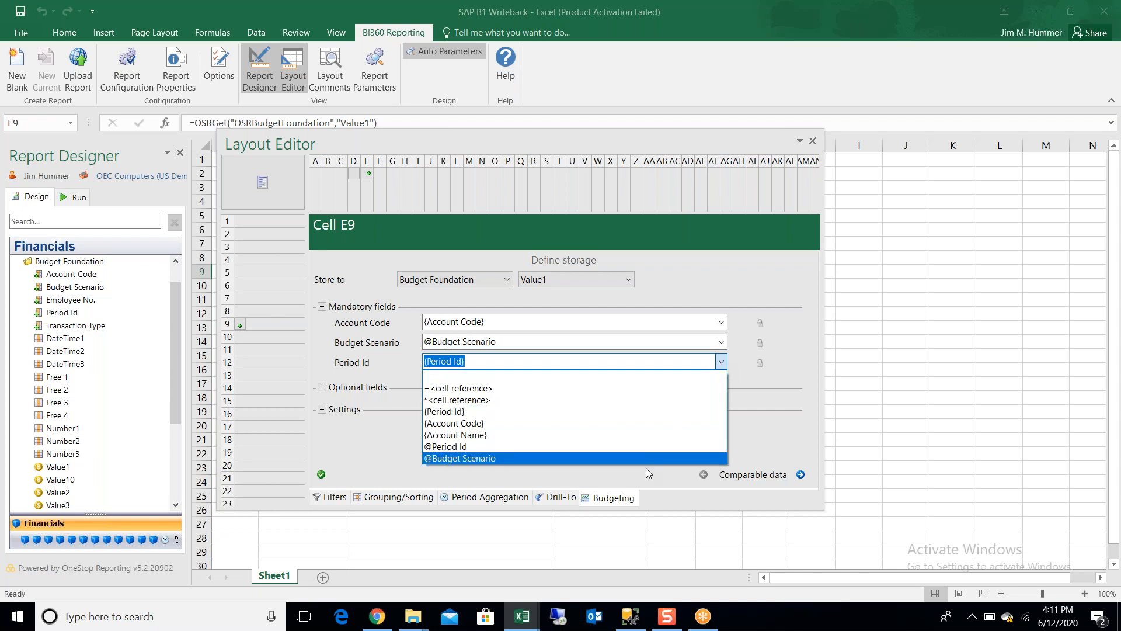
left_click(795, 314)
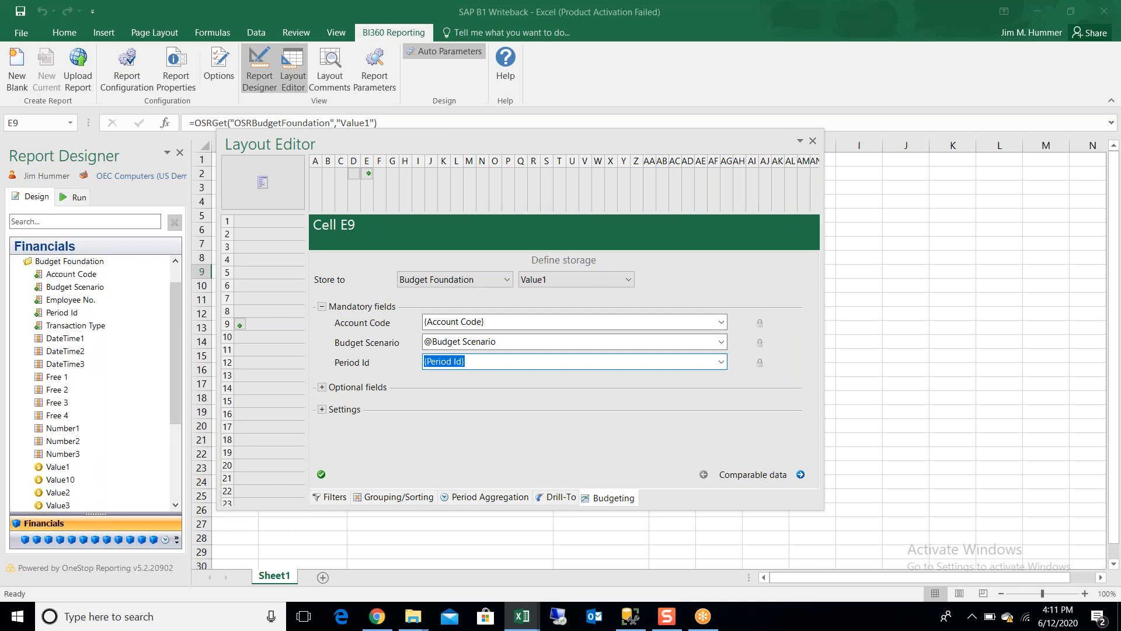
Close the Layout Editor and save the report template, dismissing the upload message
left_click(812, 141)
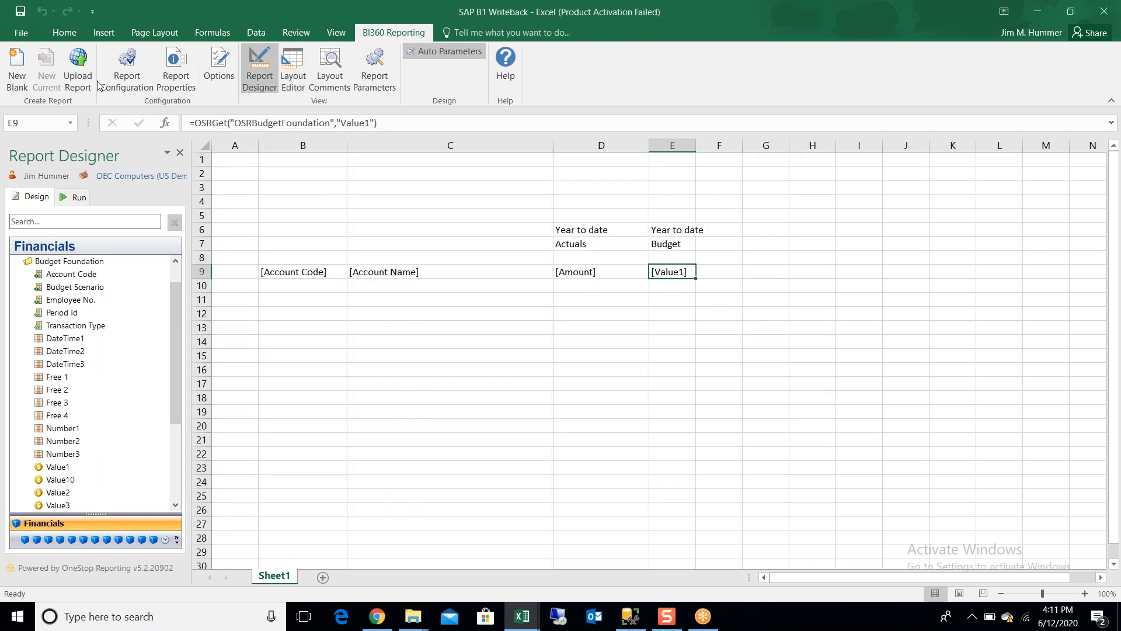
left_click(20, 12)
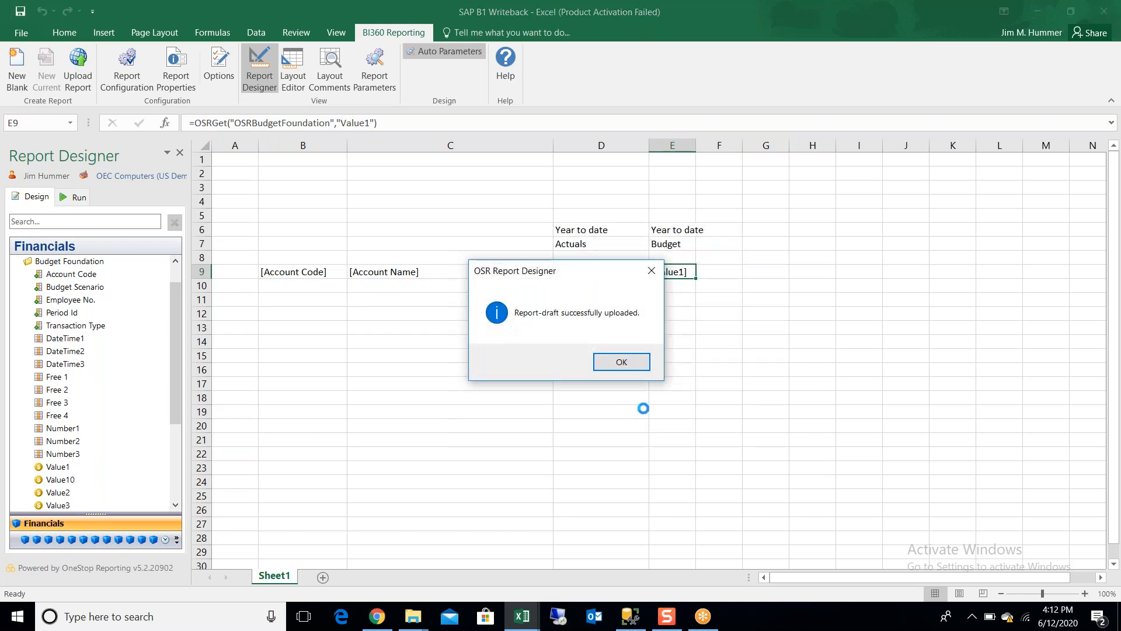
left_click(623, 363)
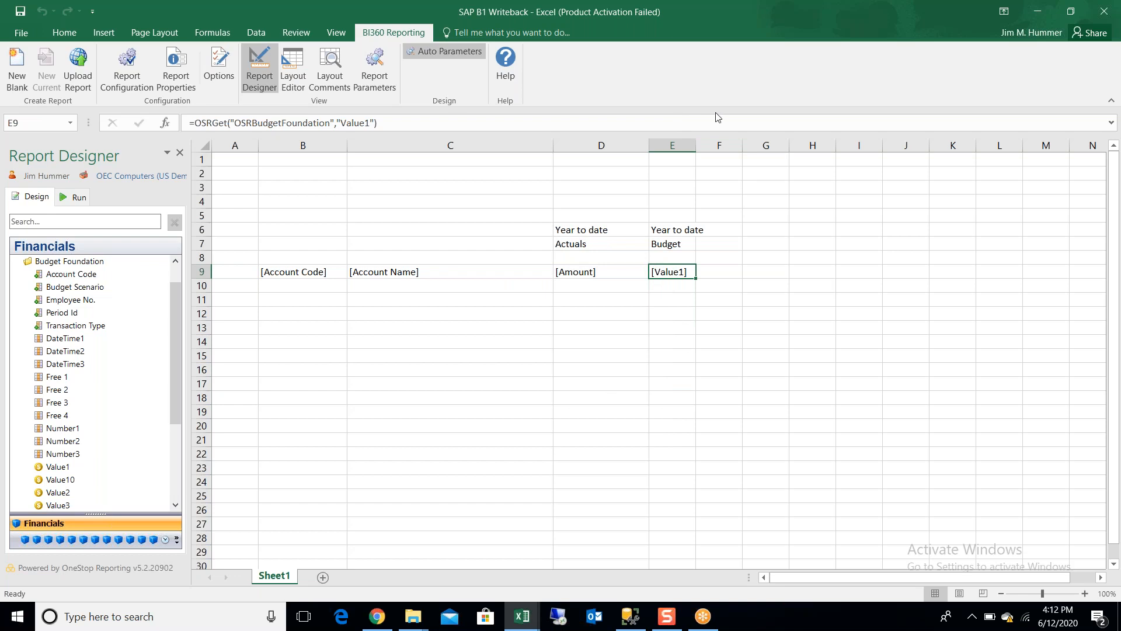
Shrink the SAP B1 Writeback workbook window and close the workbook
double_click(759, 23)
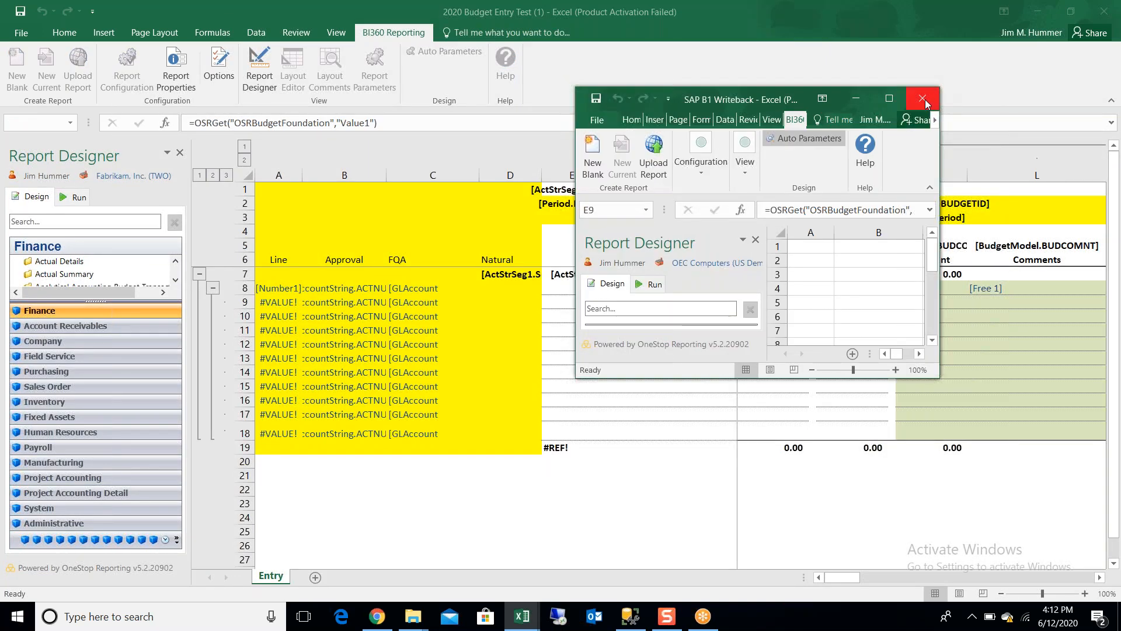
left_click(923, 99)
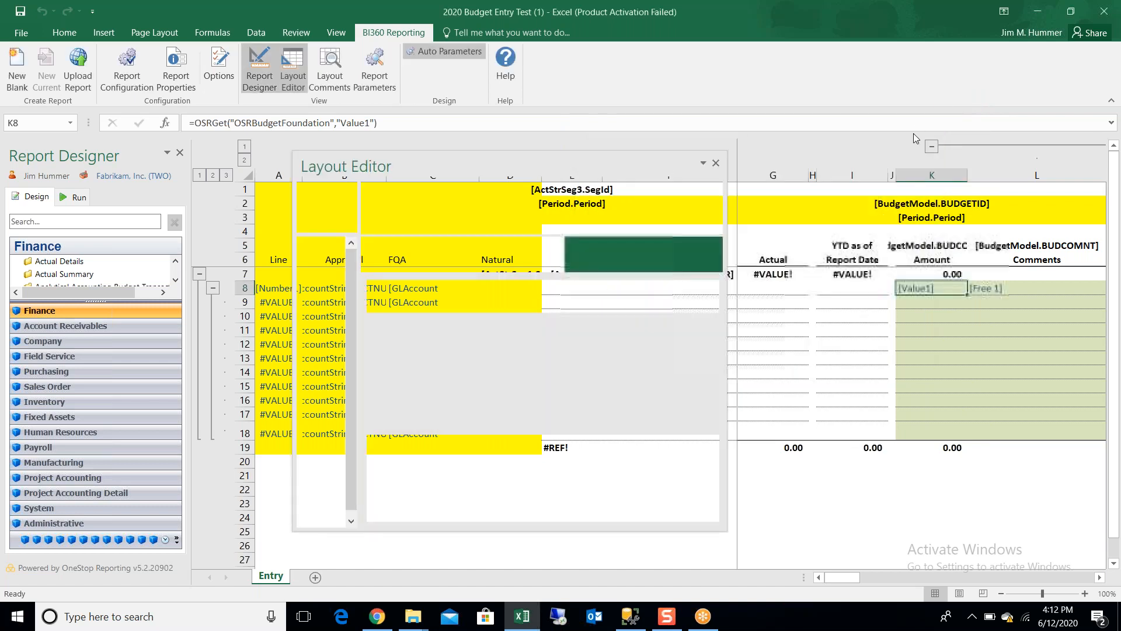
left_click(22, 34)
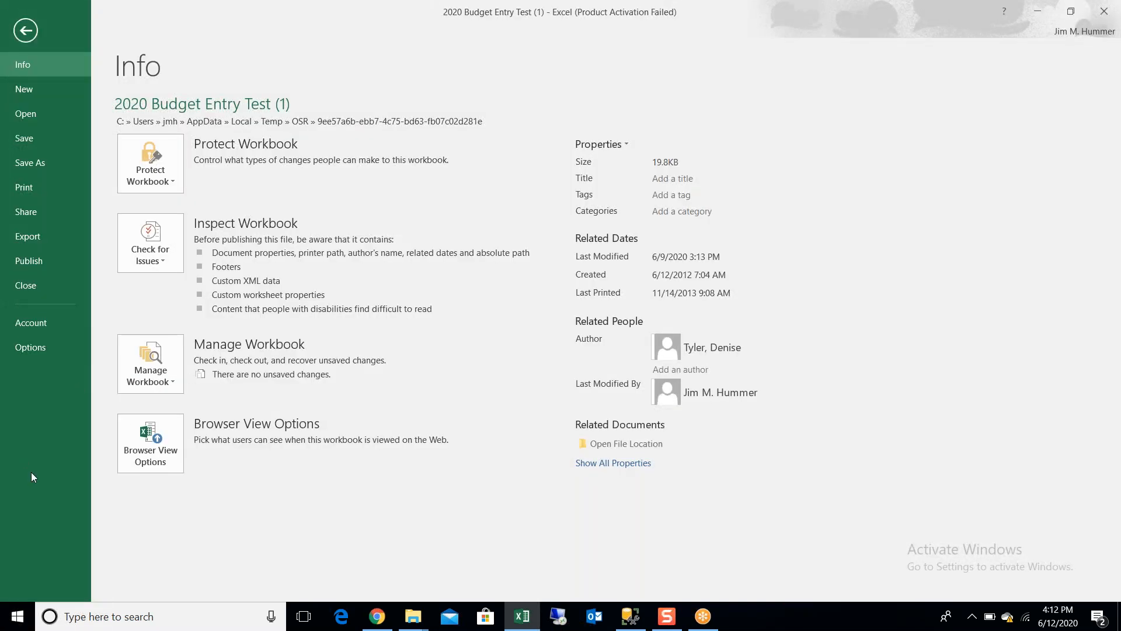
left_click(24, 32)
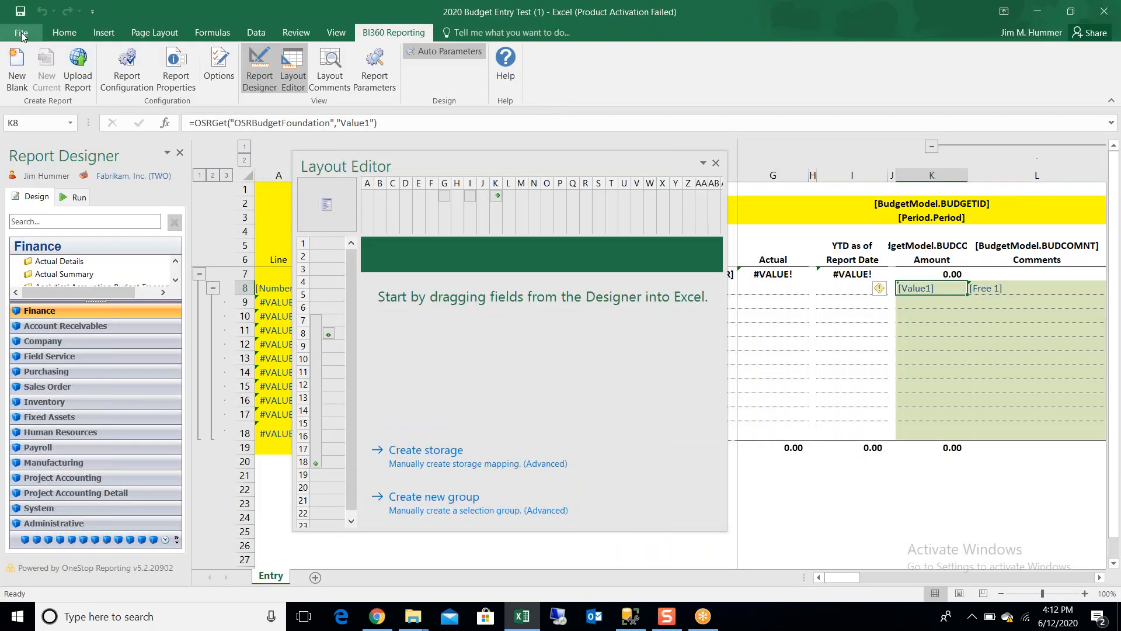
left_click(21, 34)
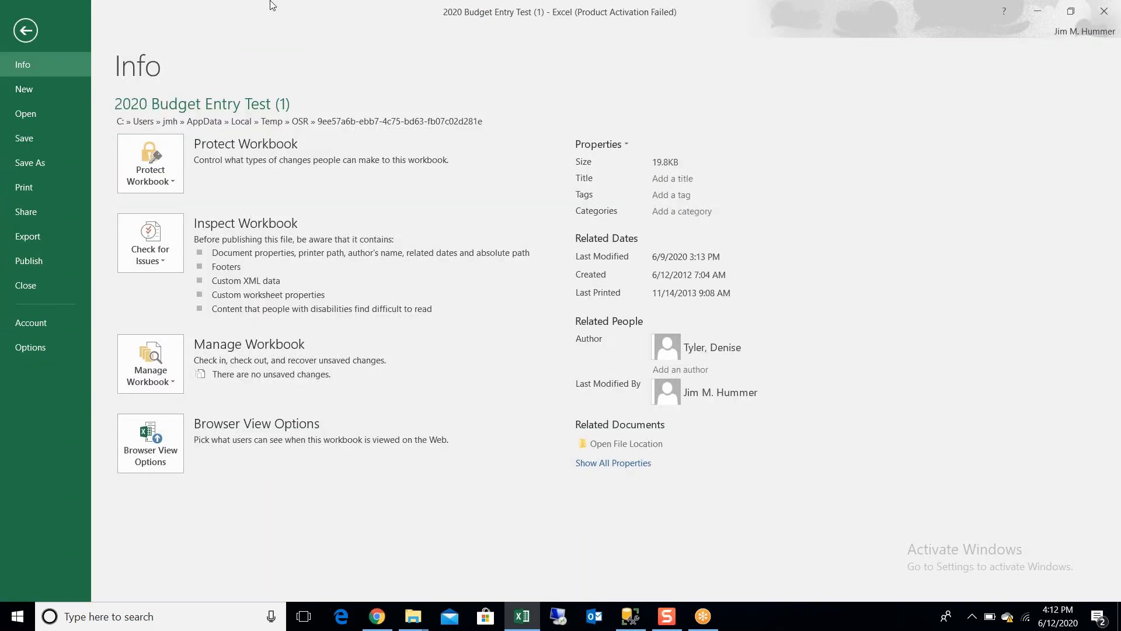
left_click(26, 30)
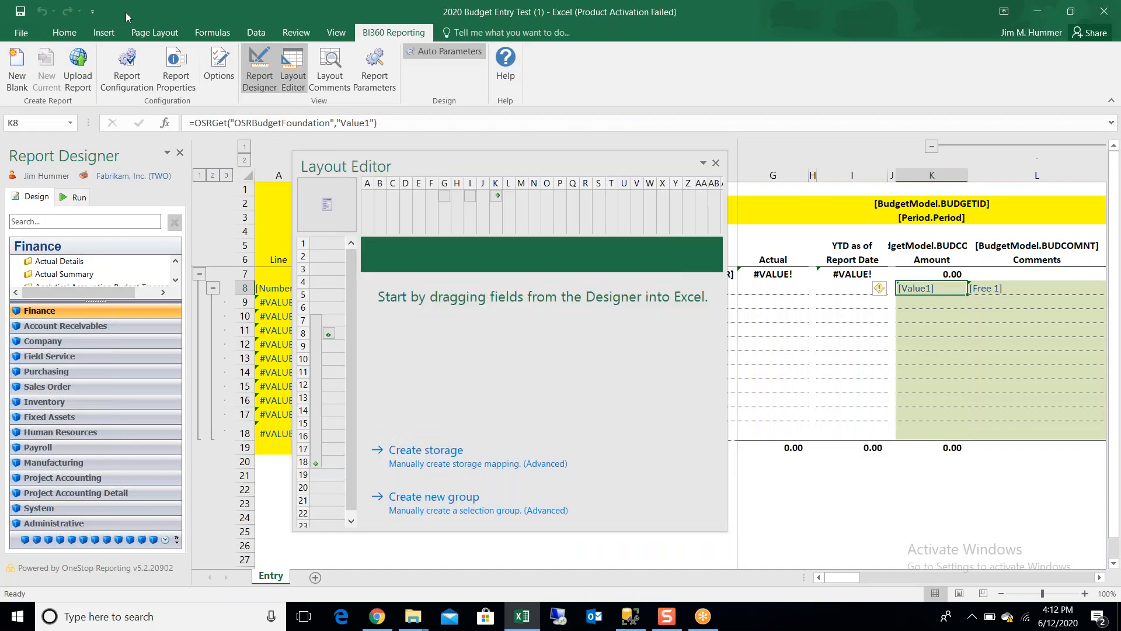
Switch to the Solver portal's Budgeting page, collapse its Search & Filter pane and open the SAP B1 Writeback report
left_click_drag(403, 9, 142, 145)
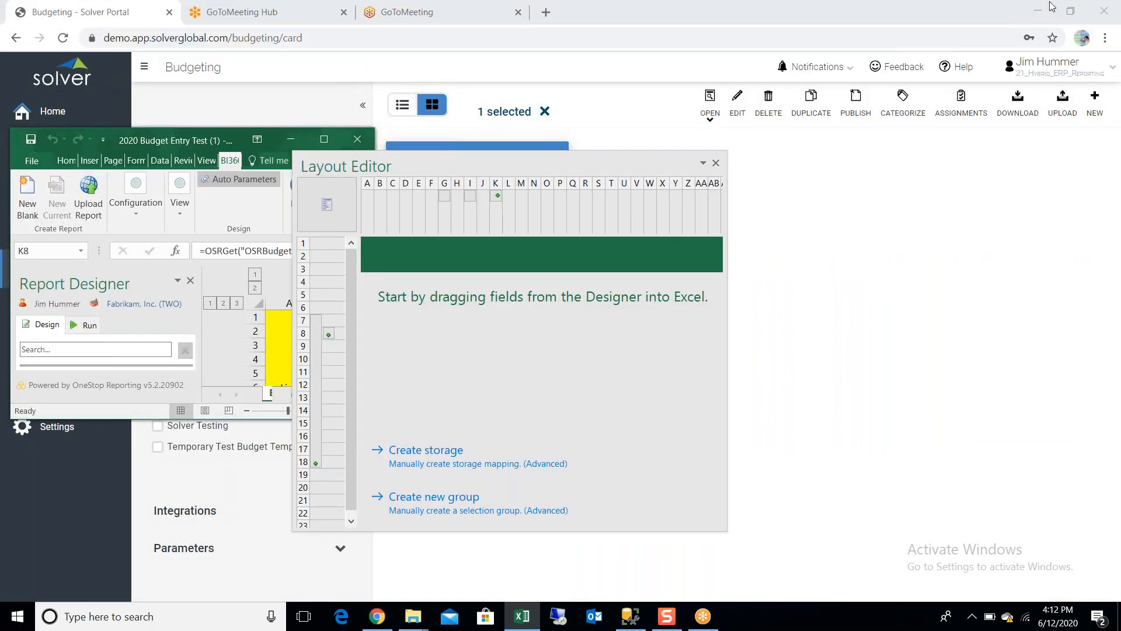
left_click(964, 9)
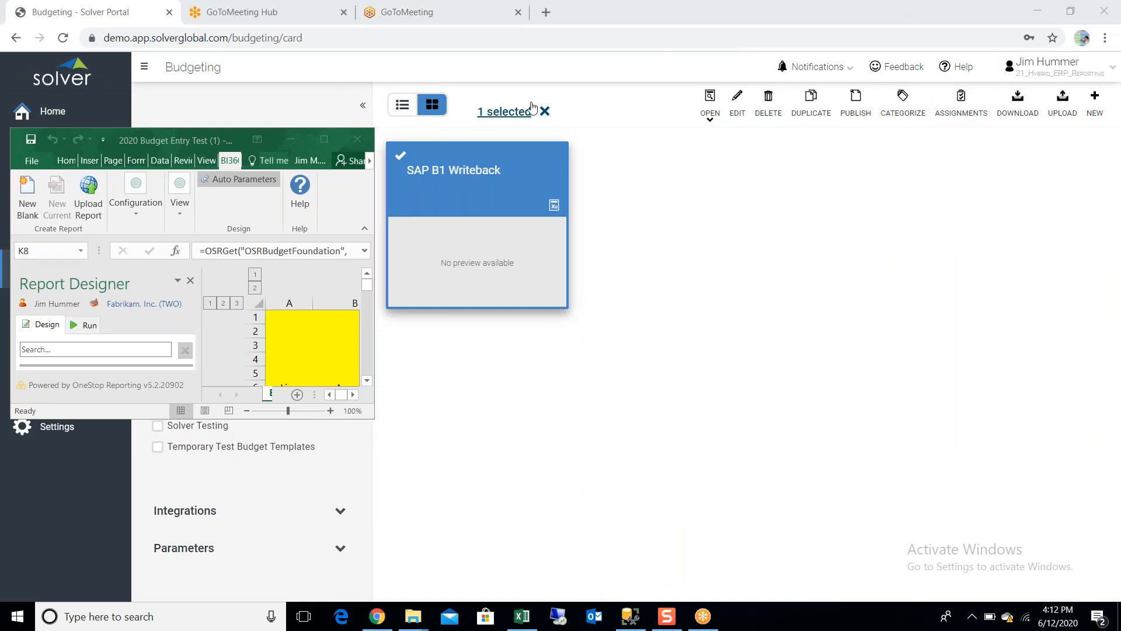
left_click(362, 106)
left_click(363, 106)
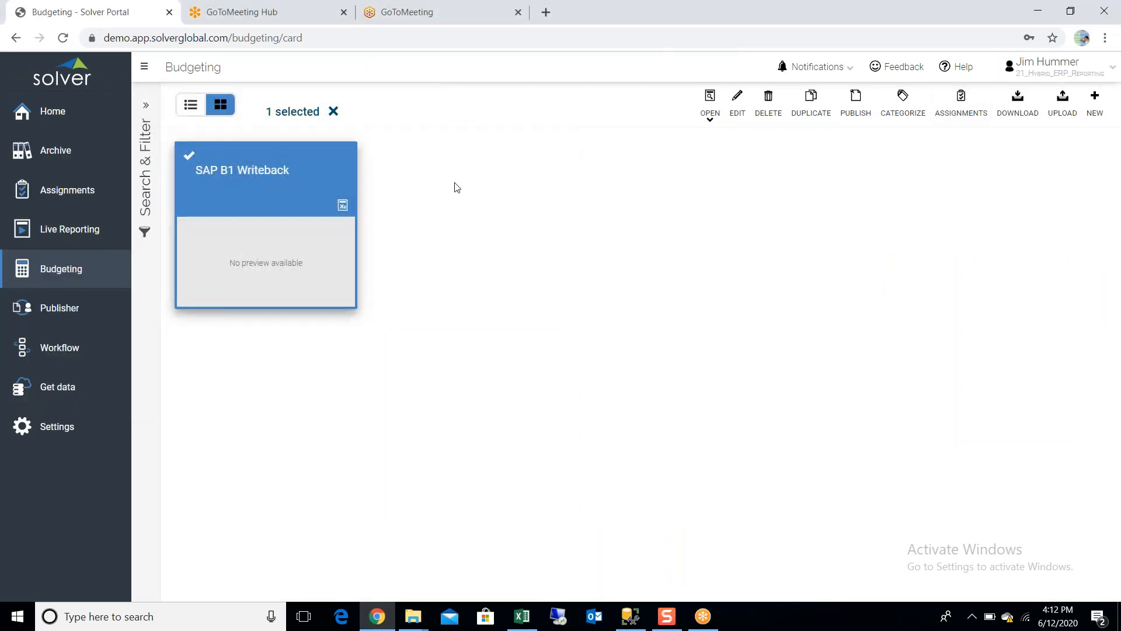
mouse_move(283, 237)
left_click(270, 267)
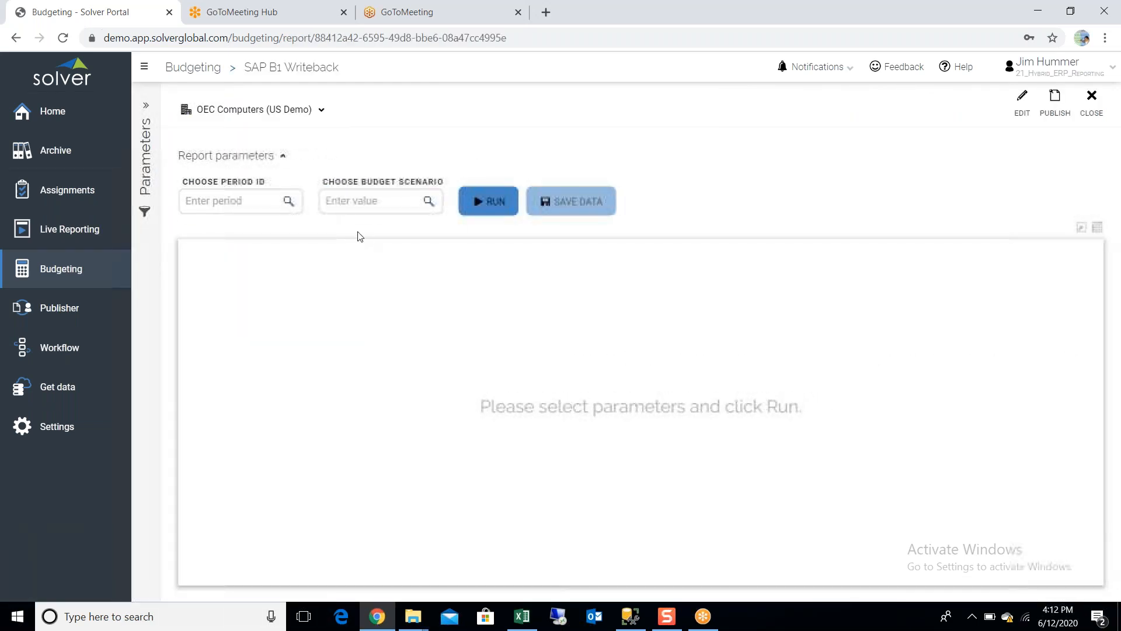
Choose 201603 as the report's Period Id from the period list
left_click(258, 203)
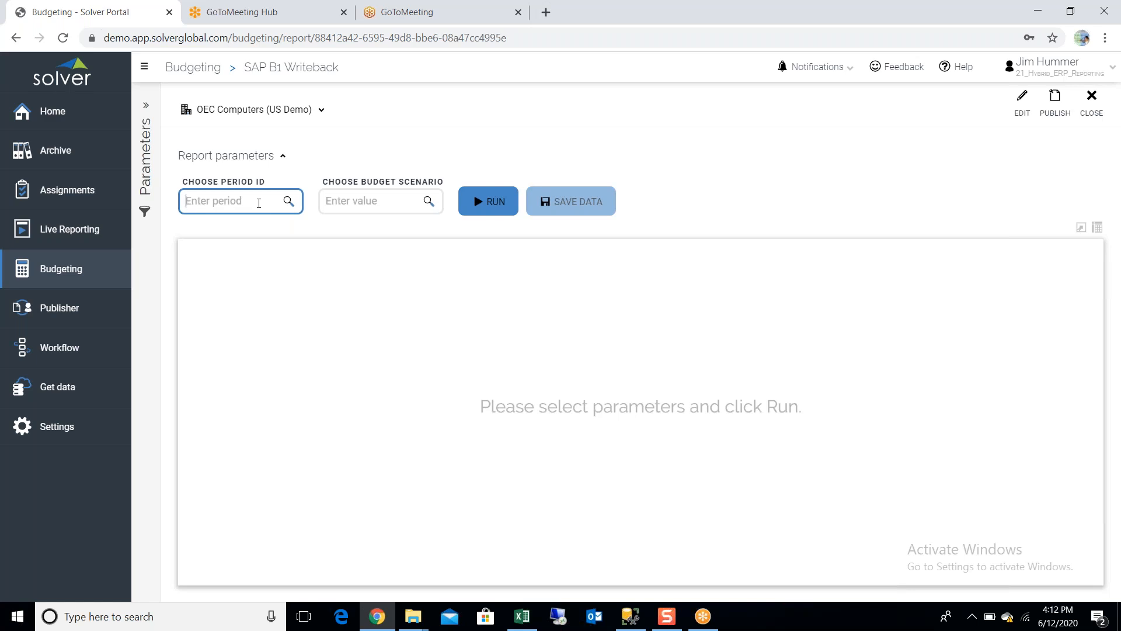
left_click(288, 201)
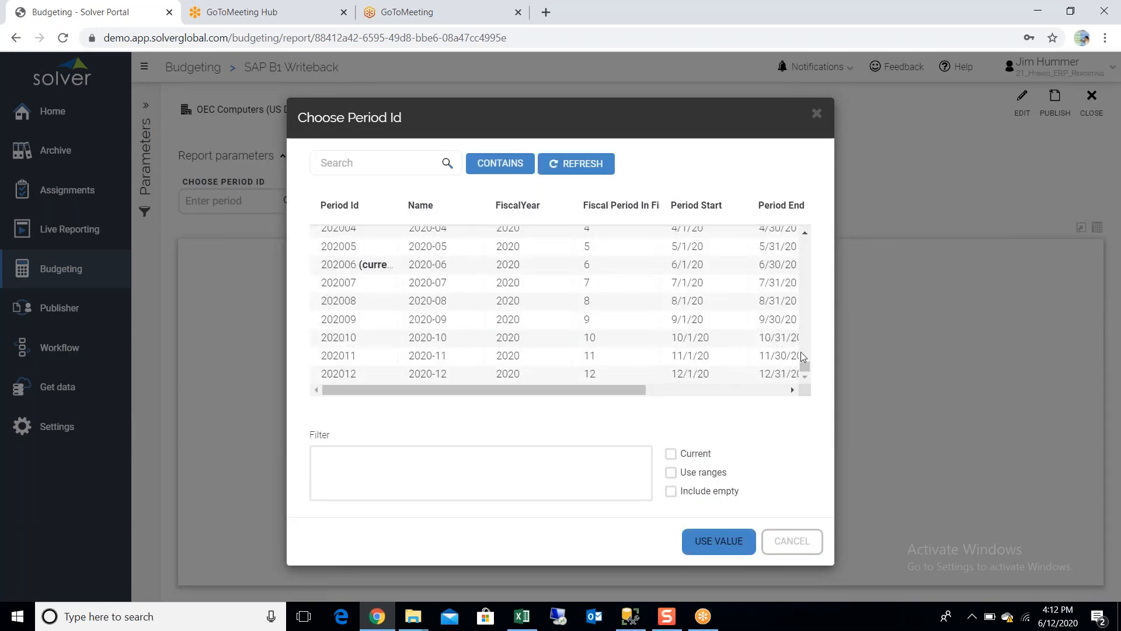
scroll(805, 362, "up", 3)
left_click_drag(805, 362, 805, 331)
left_click(555, 310)
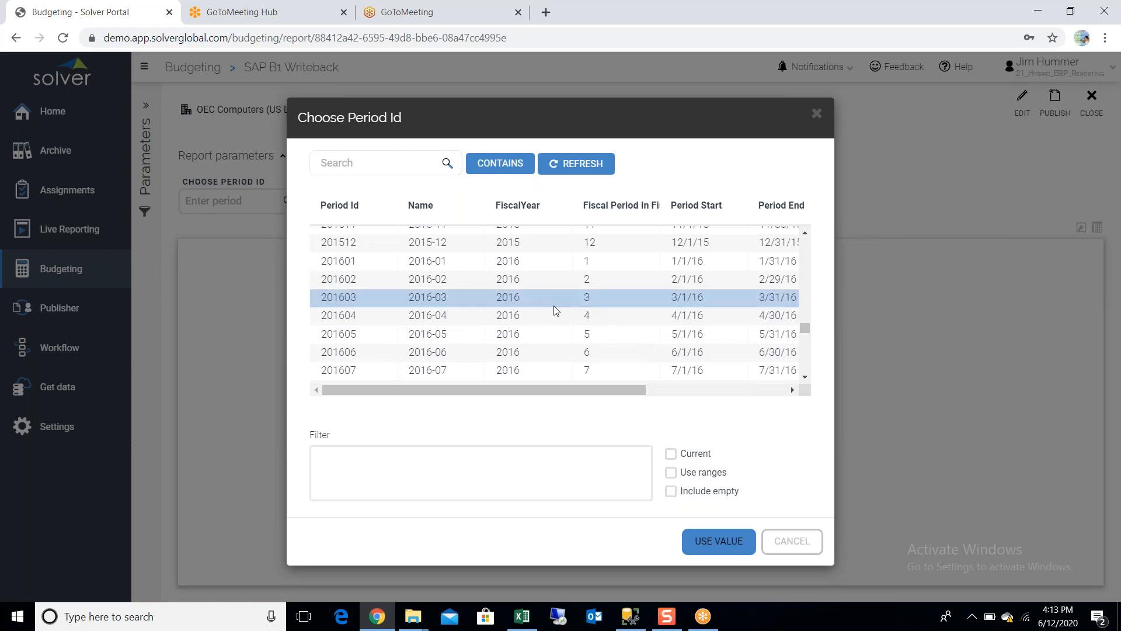
left_click(713, 542)
Choose budget scenario 1, Budget 2016, and run the report
left_click(428, 201)
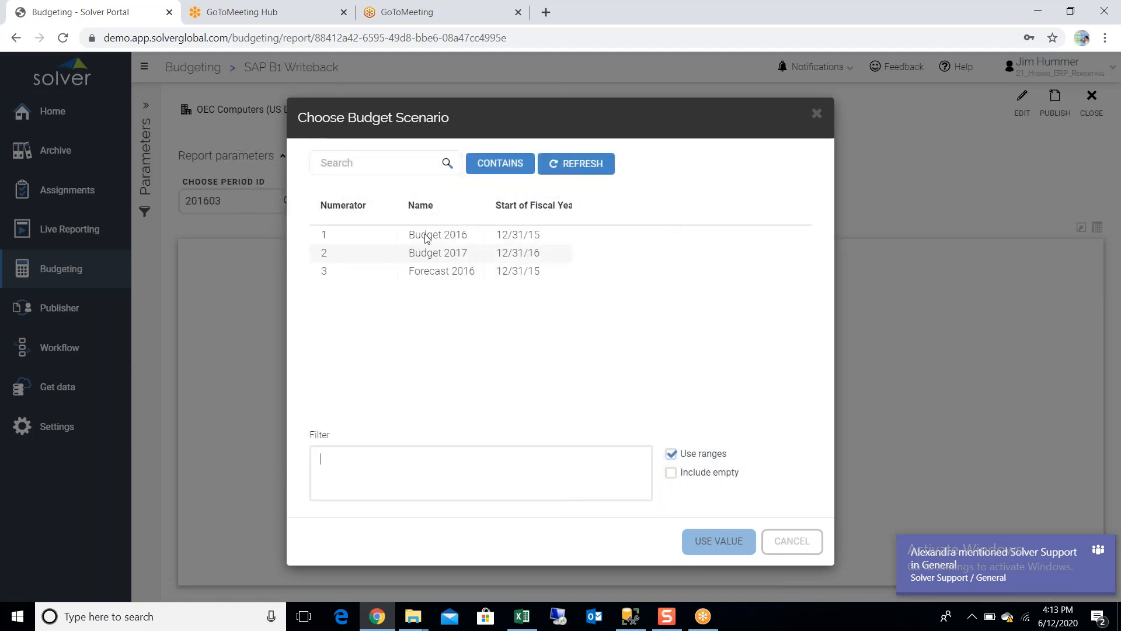
left_click(427, 237)
left_click(712, 549)
left_click(476, 206)
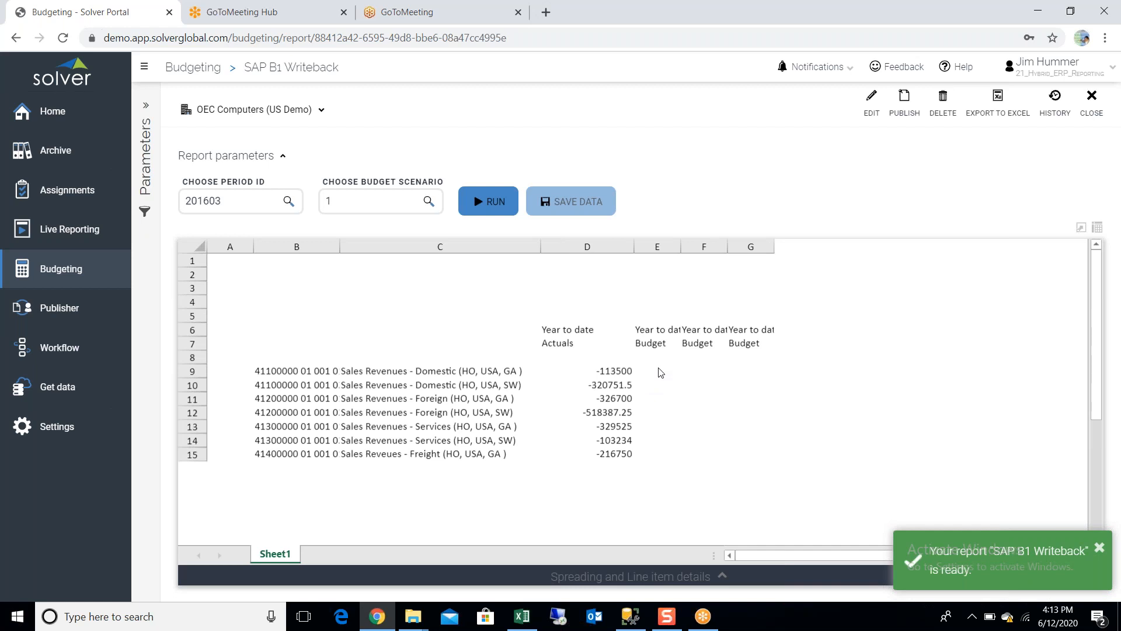
Enter budget values -2500, -2500 and -3000 in cells E9, F9 and G9, and save the data
left_click(661, 373)
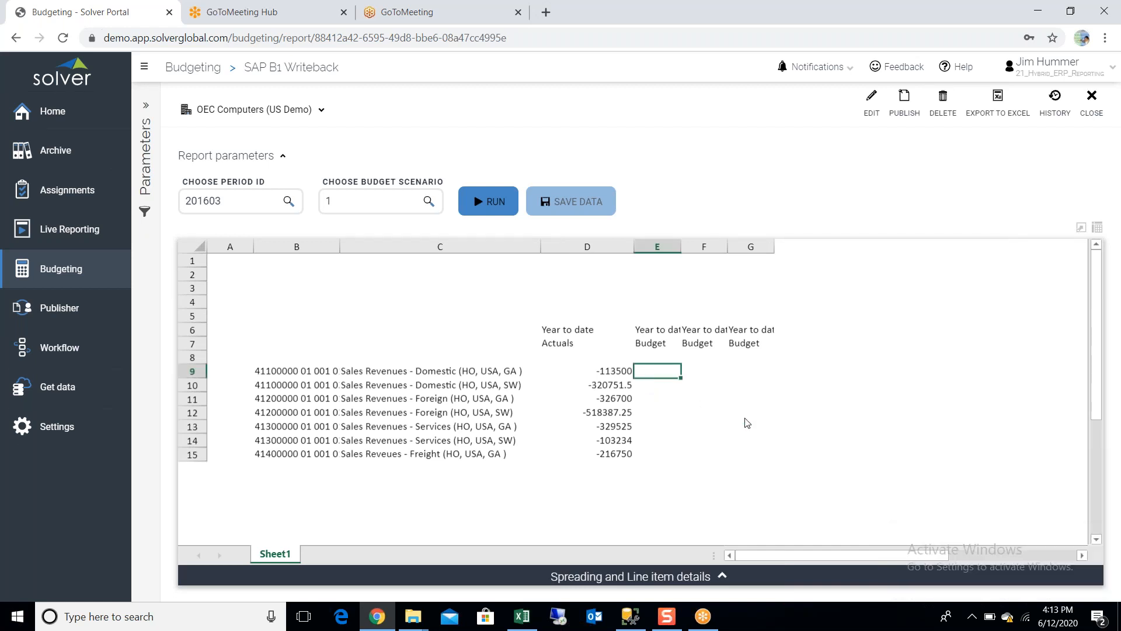
type("-2500")
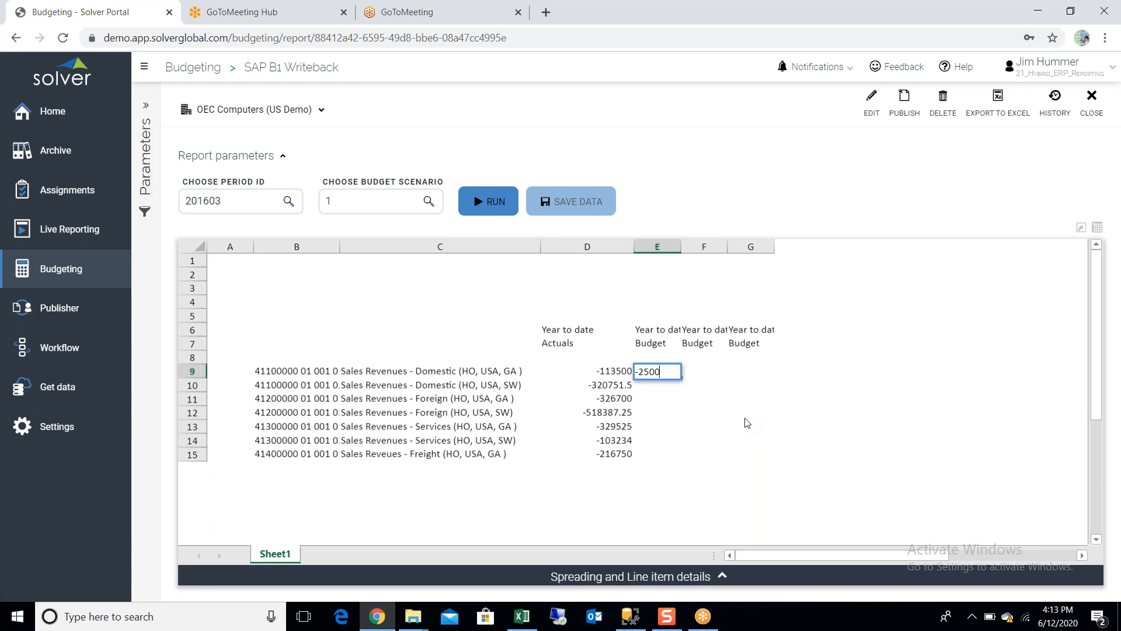
key("Tab")
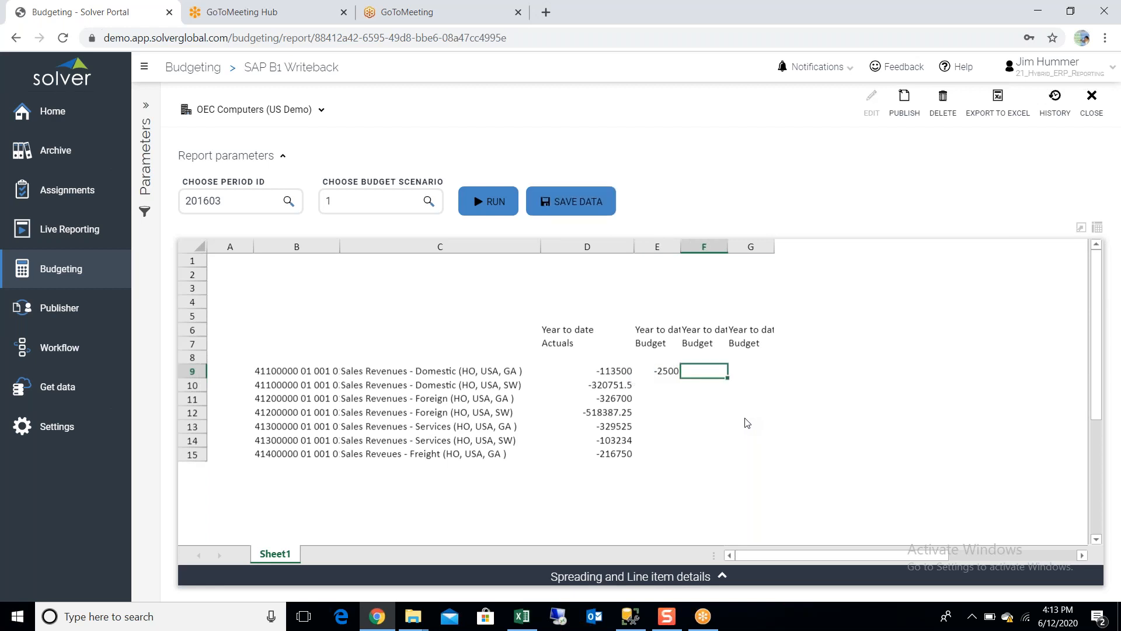
type("-2500")
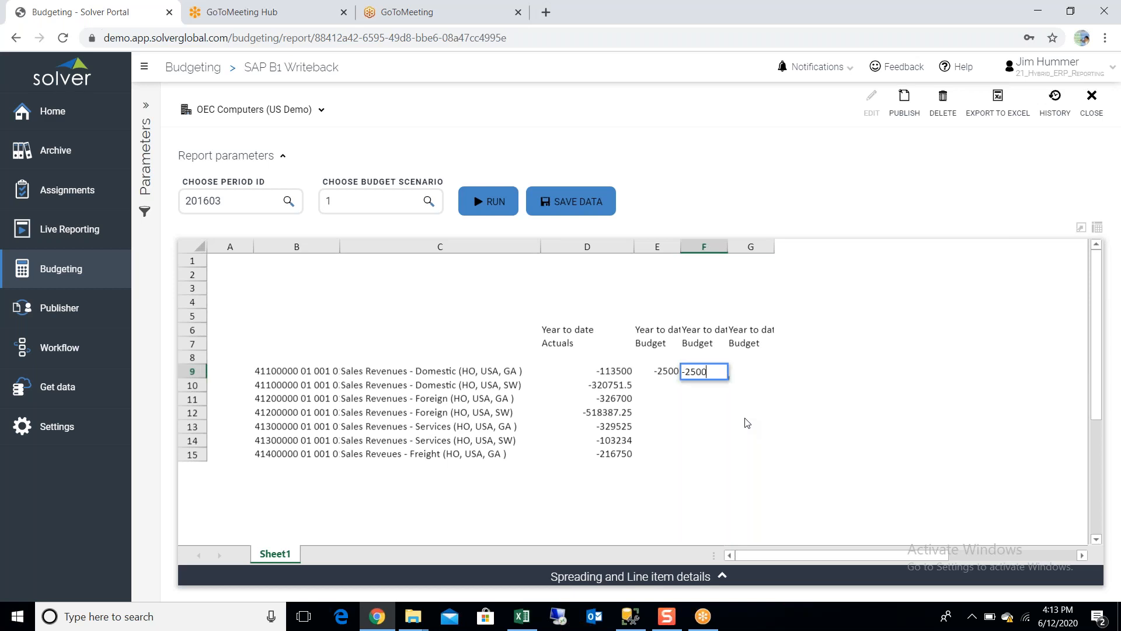
key("Tab")
type("-3000")
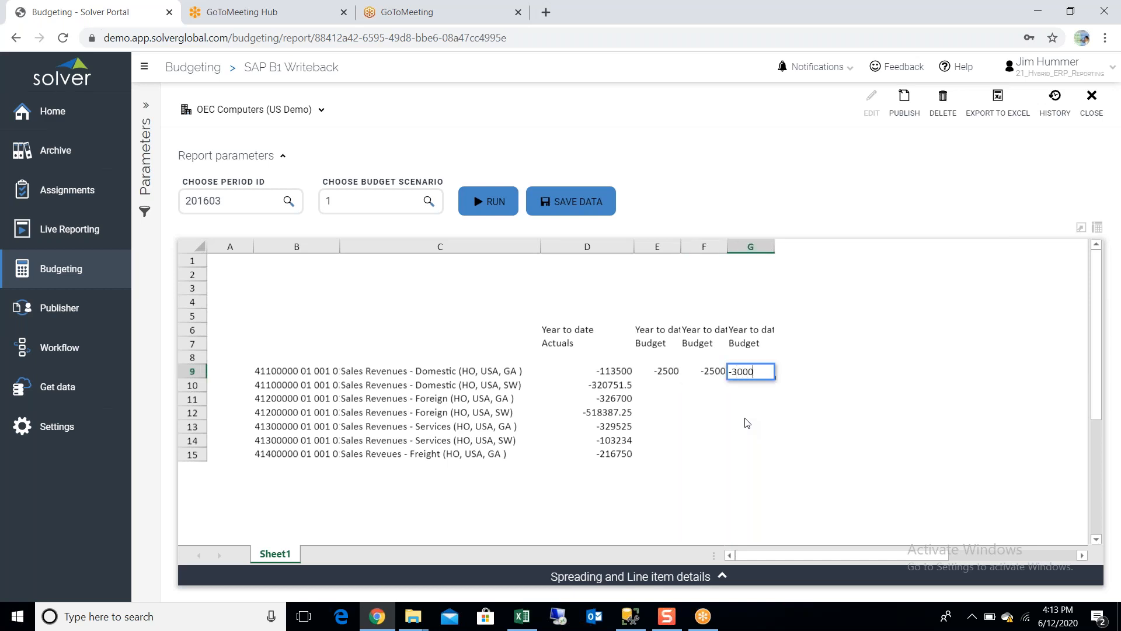
key("Return")
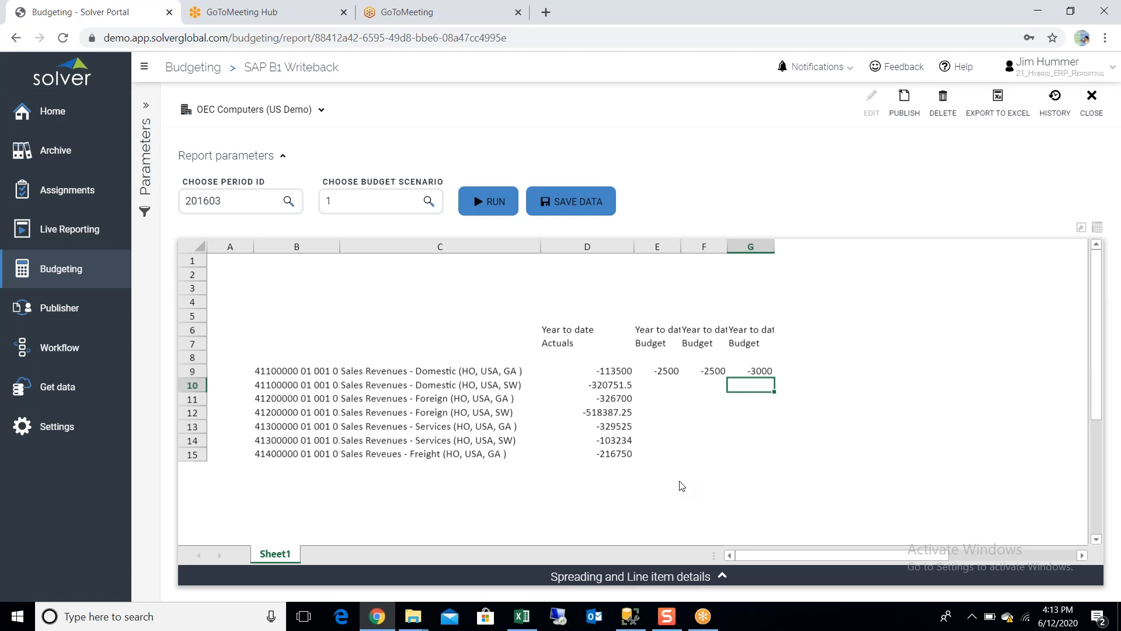
left_click(570, 204)
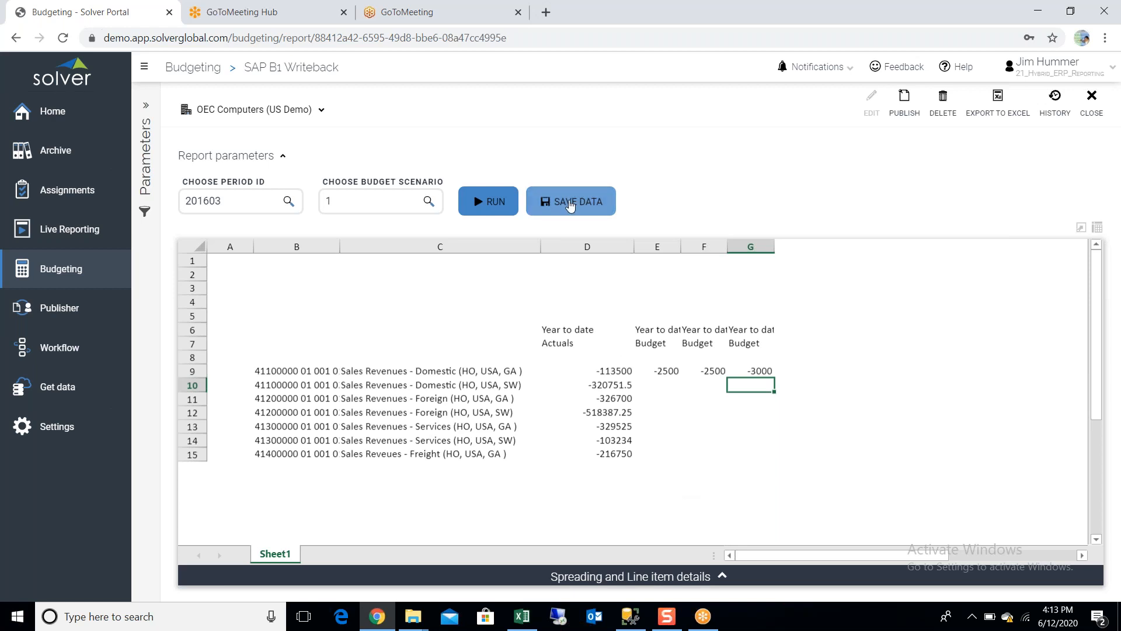